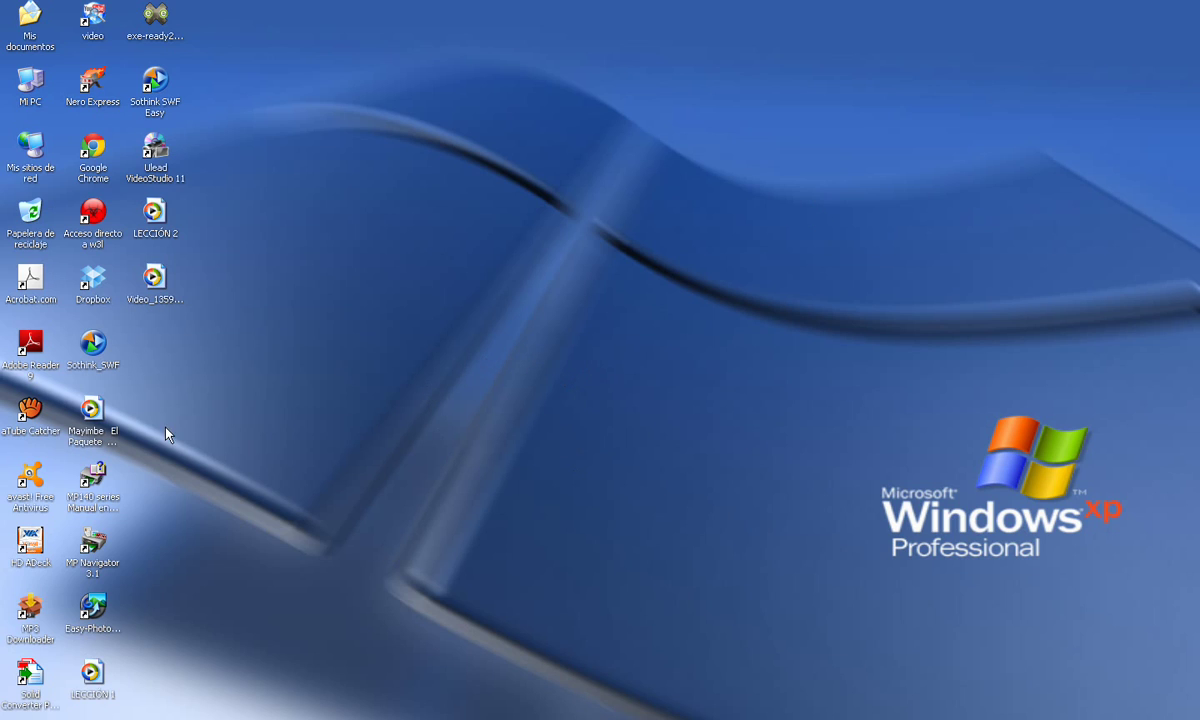
Launch Sothink SWF Easy, dismiss the template selection and open the crestita1 document from the CHAMILO folder.
double_click(93, 345)
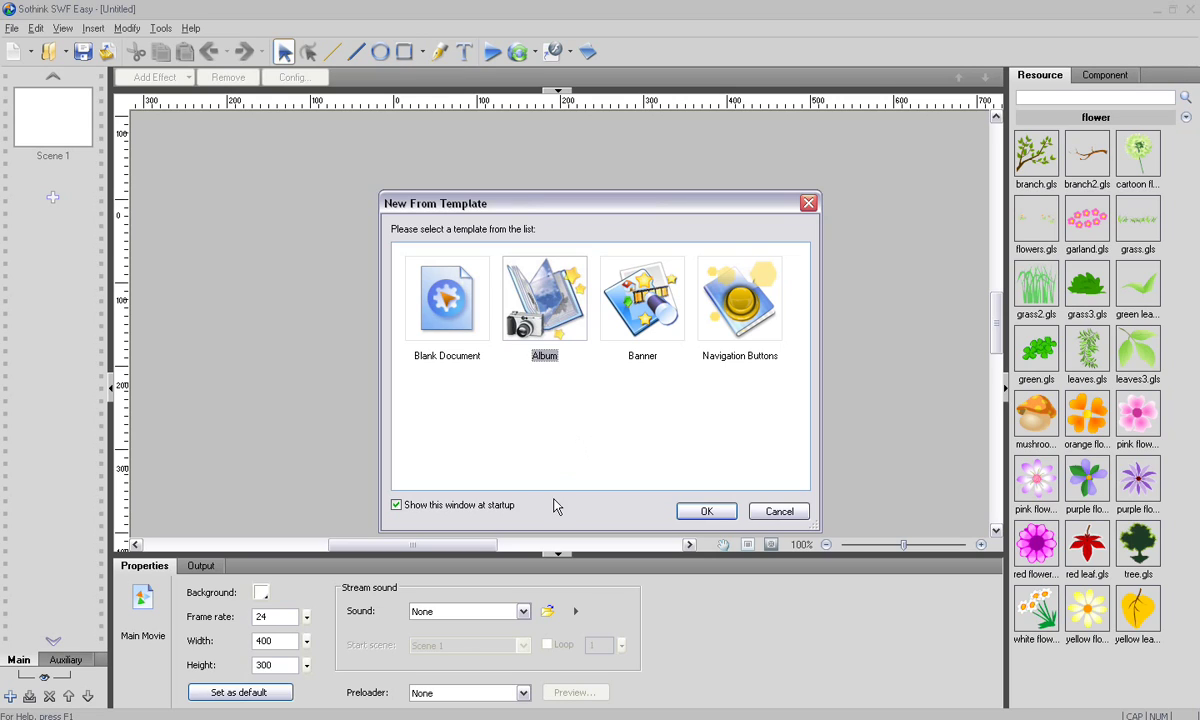
left_click(790, 512)
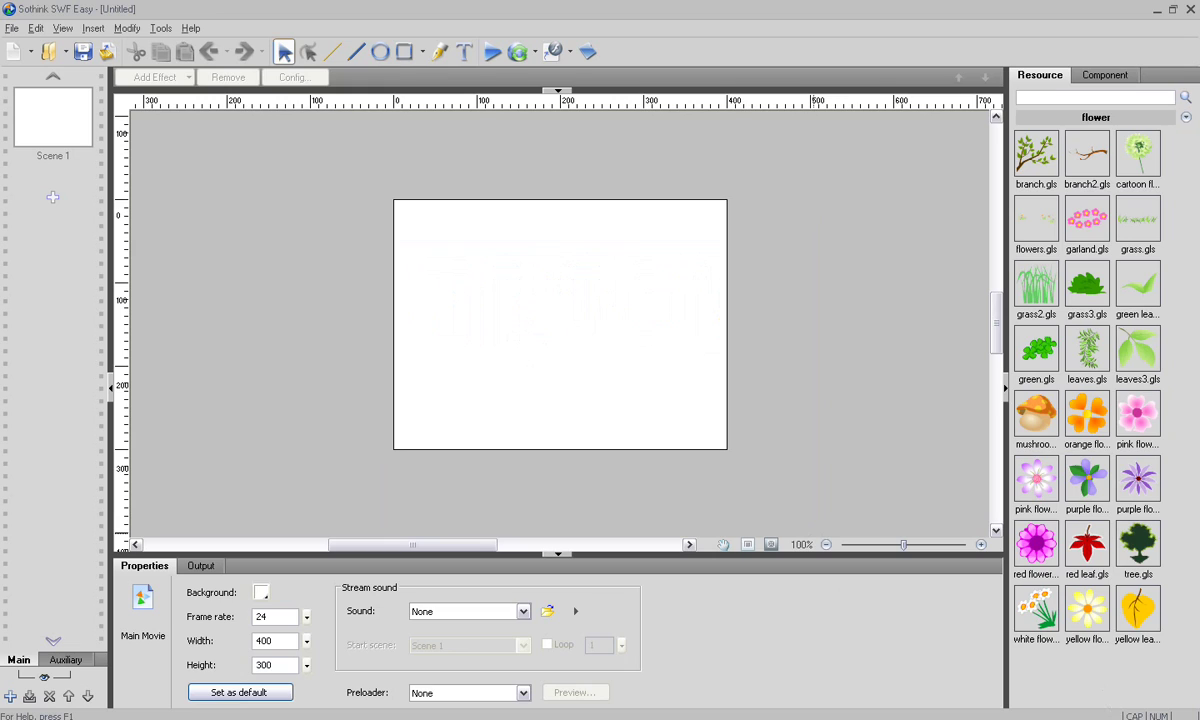
left_click(12, 30)
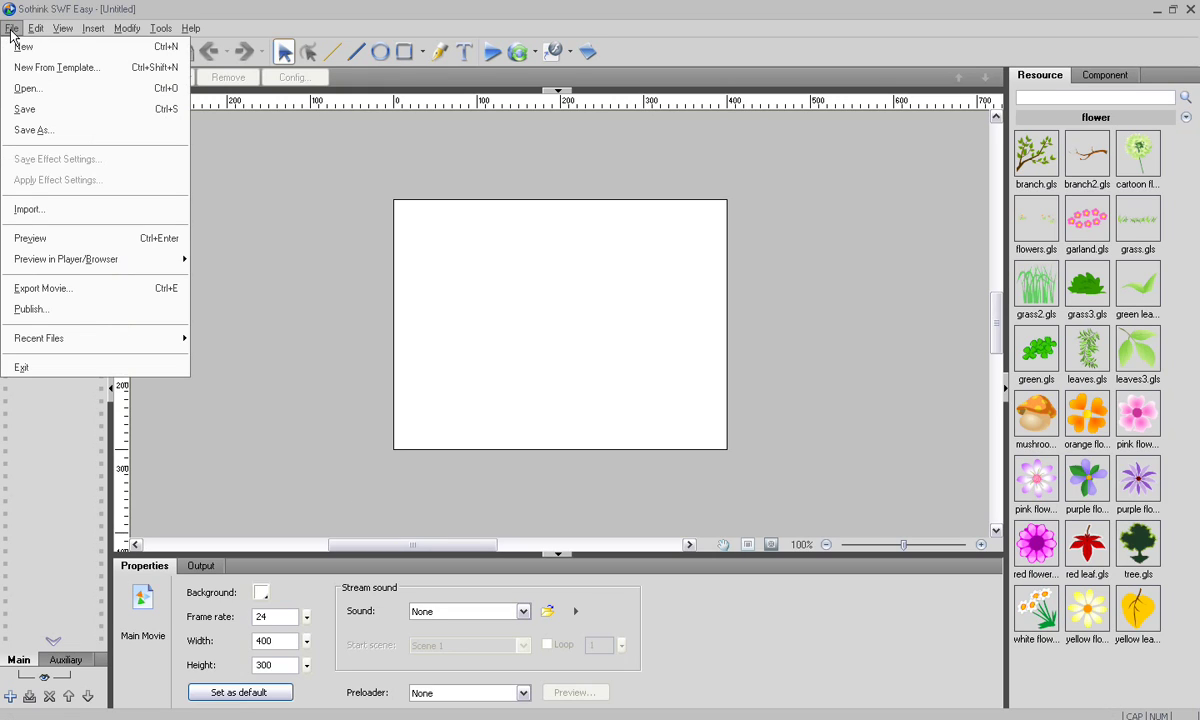
left_click(14, 89)
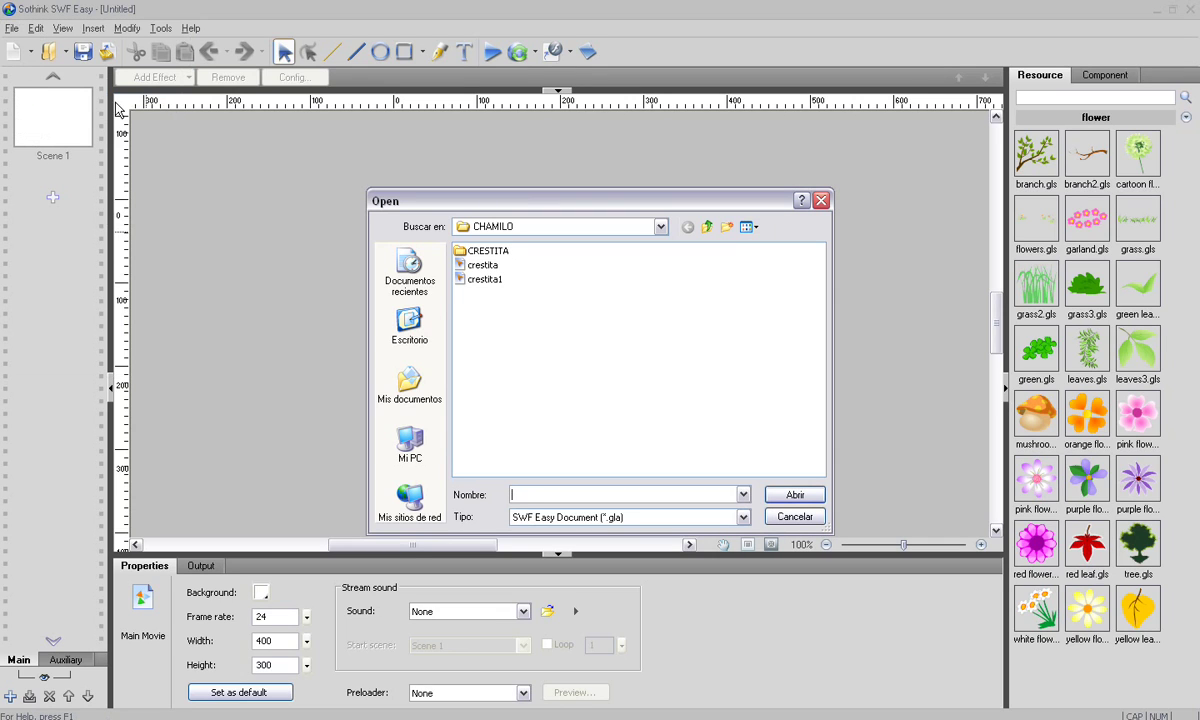
left_click(484, 279)
left_click(795, 496)
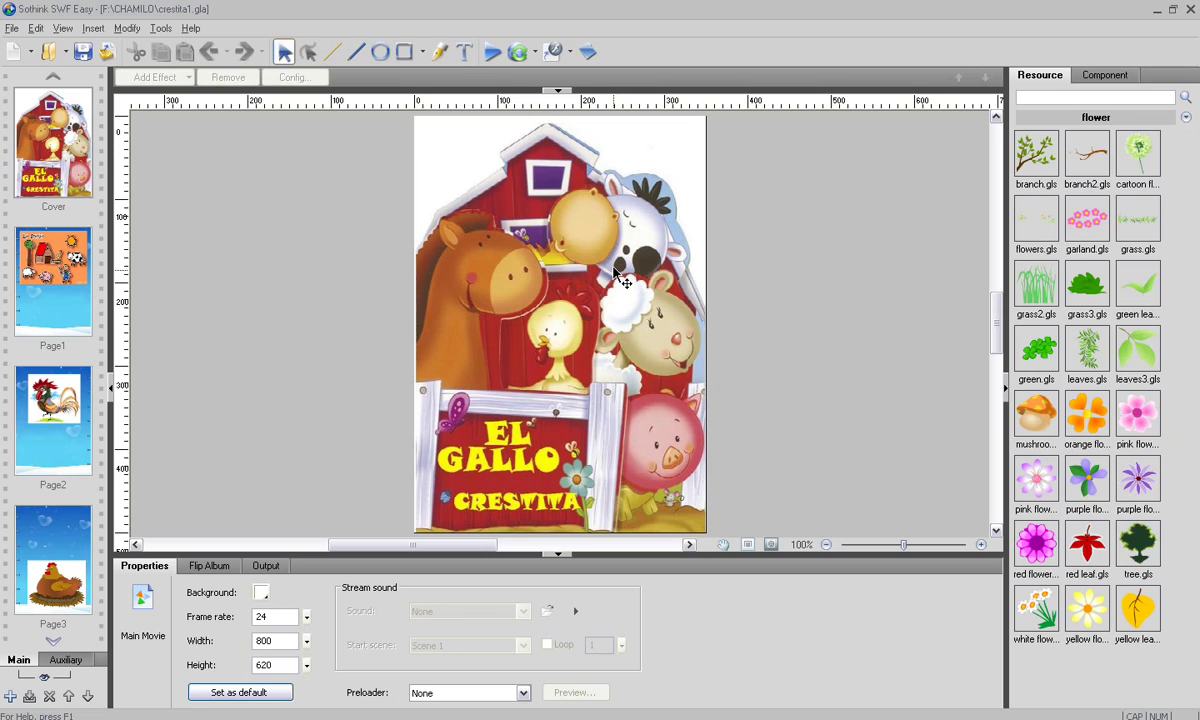
Add a static text box in the cover's upper right corner reading "EDITADO POR" plus the editor's full name, and widen it to the page edge.
left_click(464, 53)
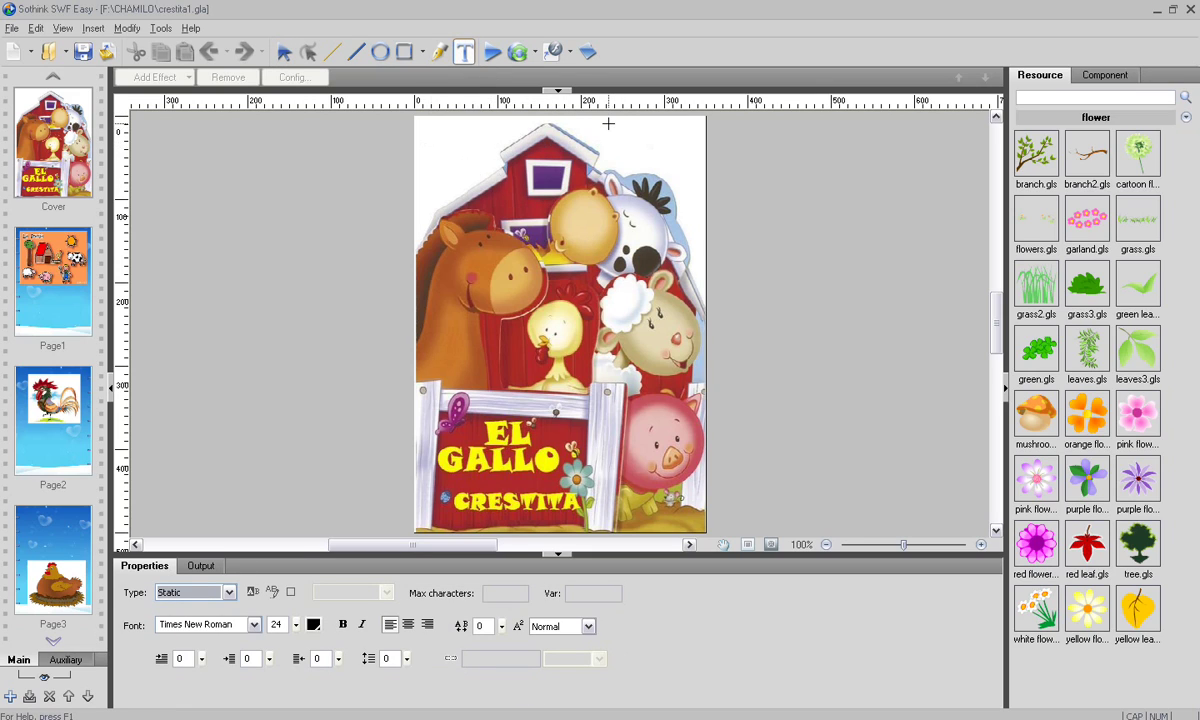
left_click_drag(608, 120, 699, 160)
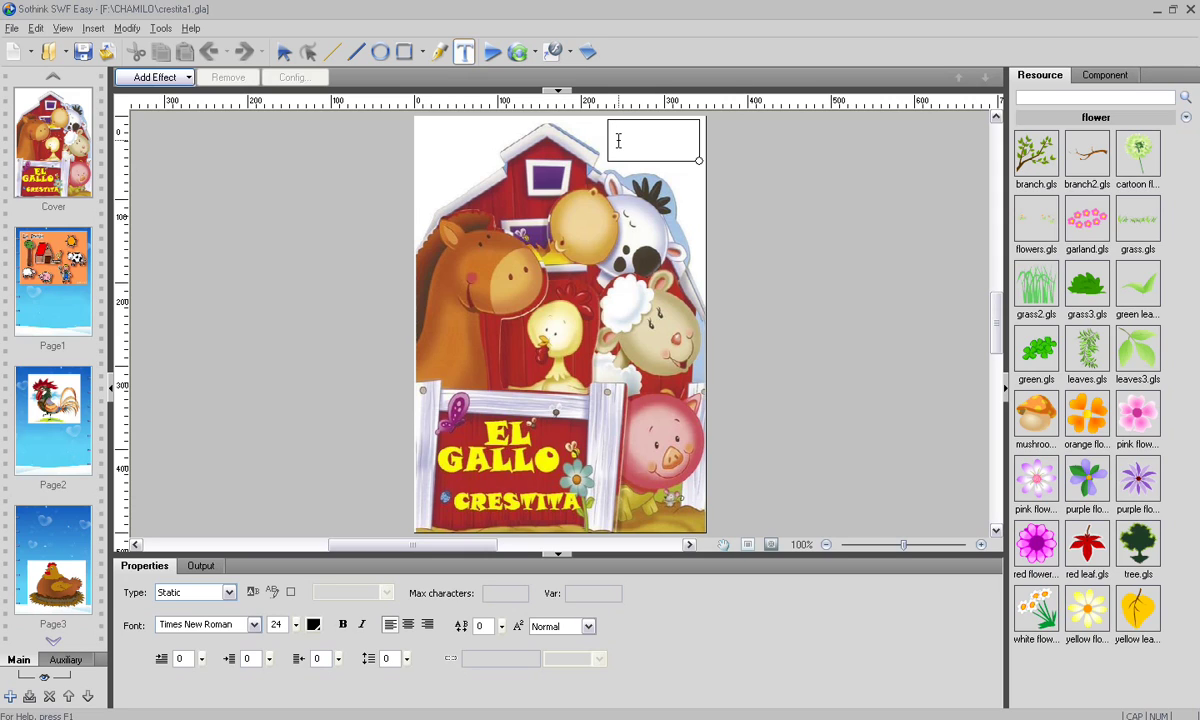
type("EDITADO")
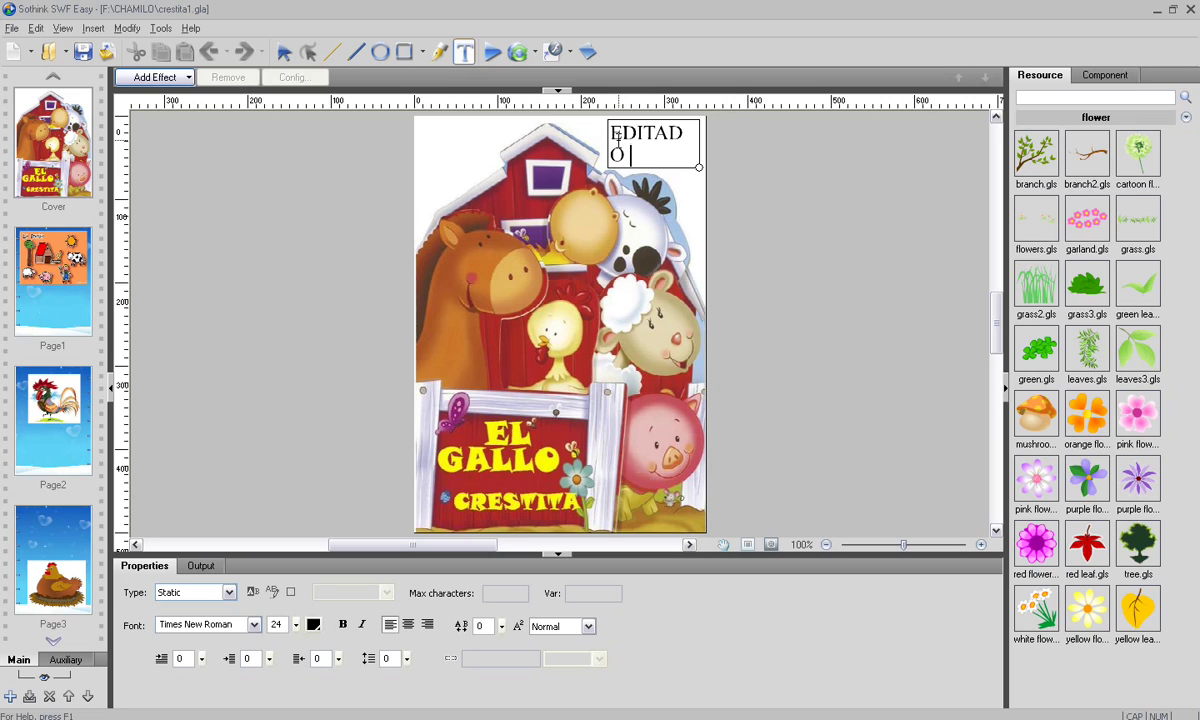
type(" POR LESLI")
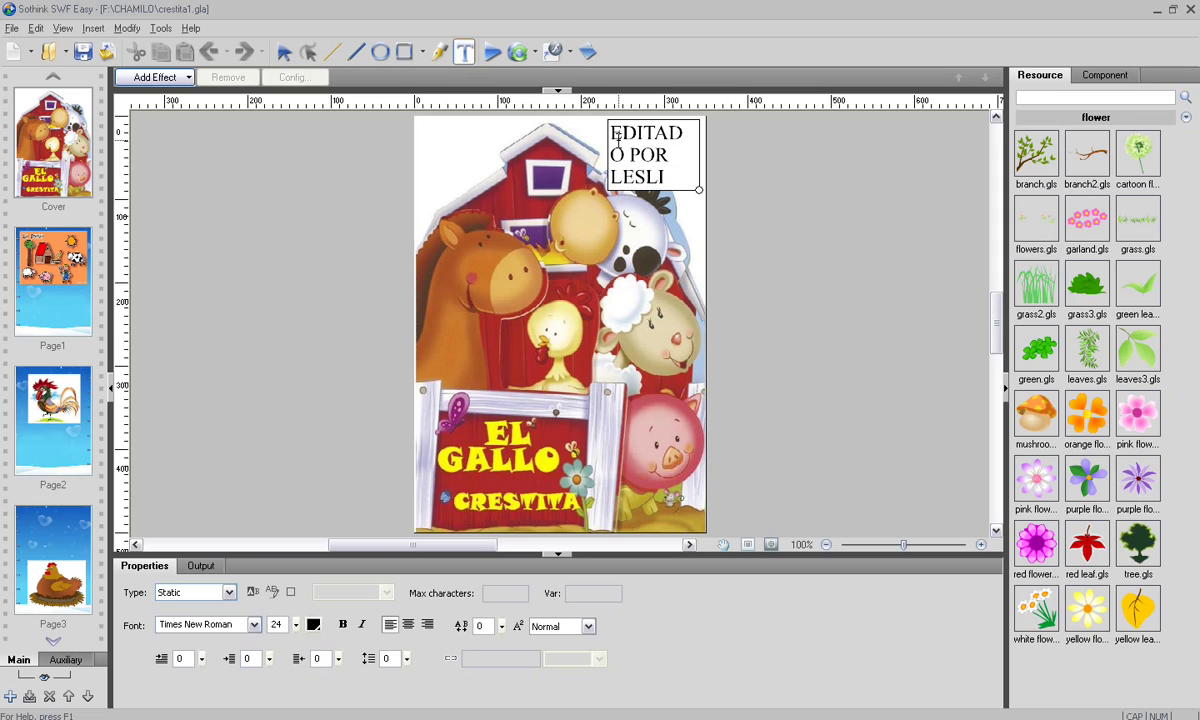
type("E CAUTIN")
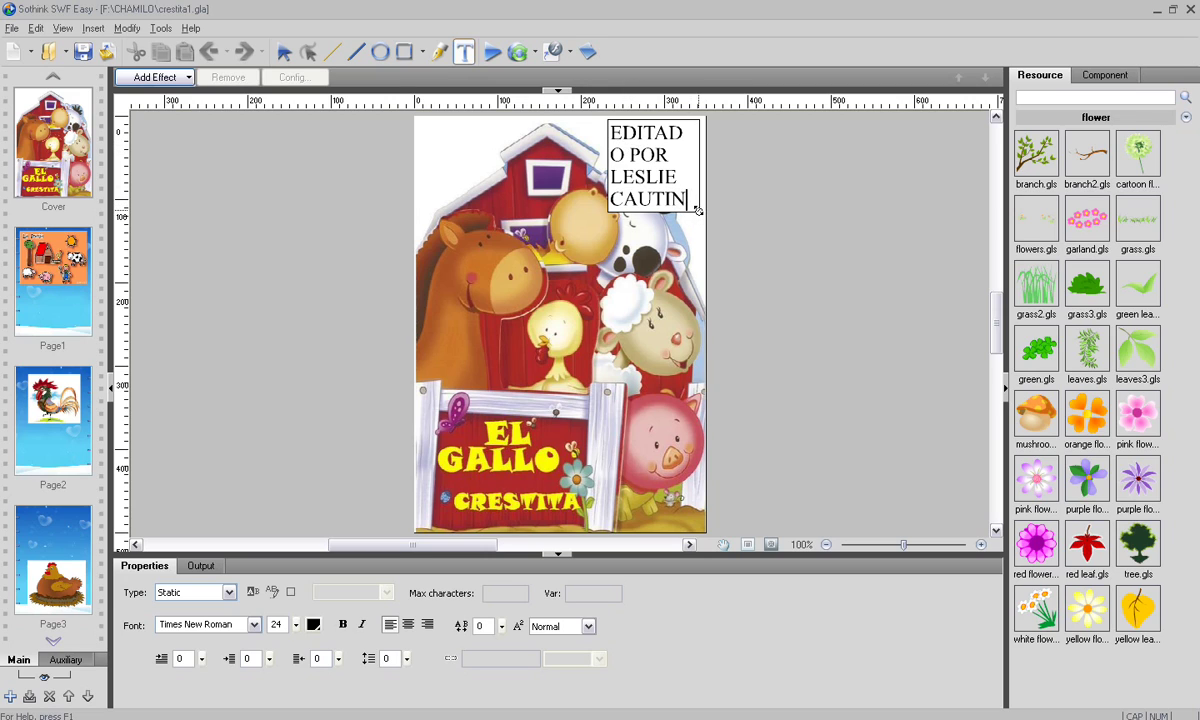
left_click_drag(697, 210, 704, 213)
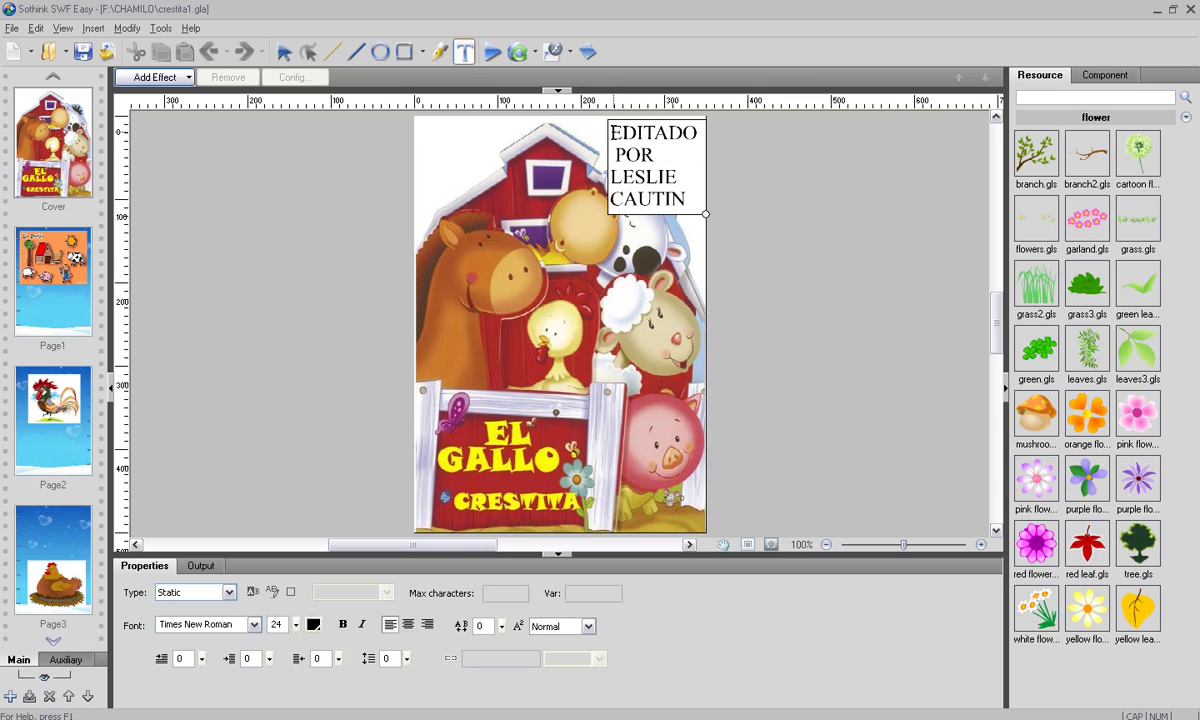
Center the cover's byline text, colour it crimson (204, 51, 102) and set its font to Kristen ITC.
left_click_drag(611, 131, 690, 198)
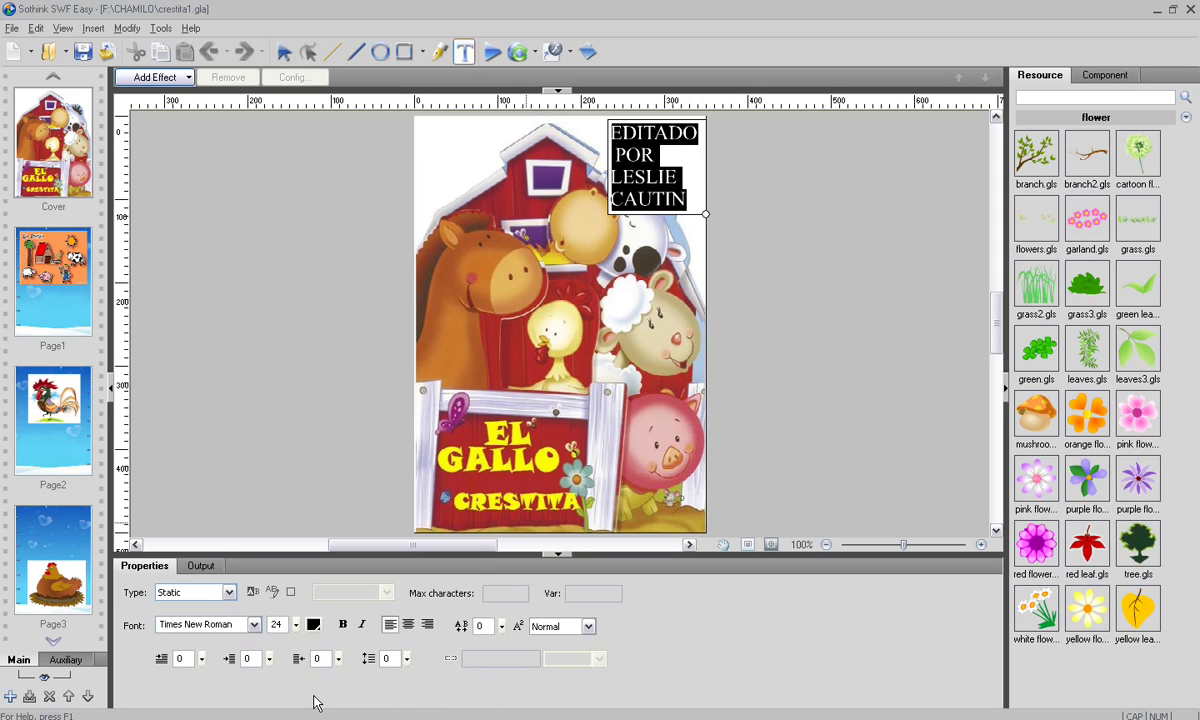
left_click(408, 625)
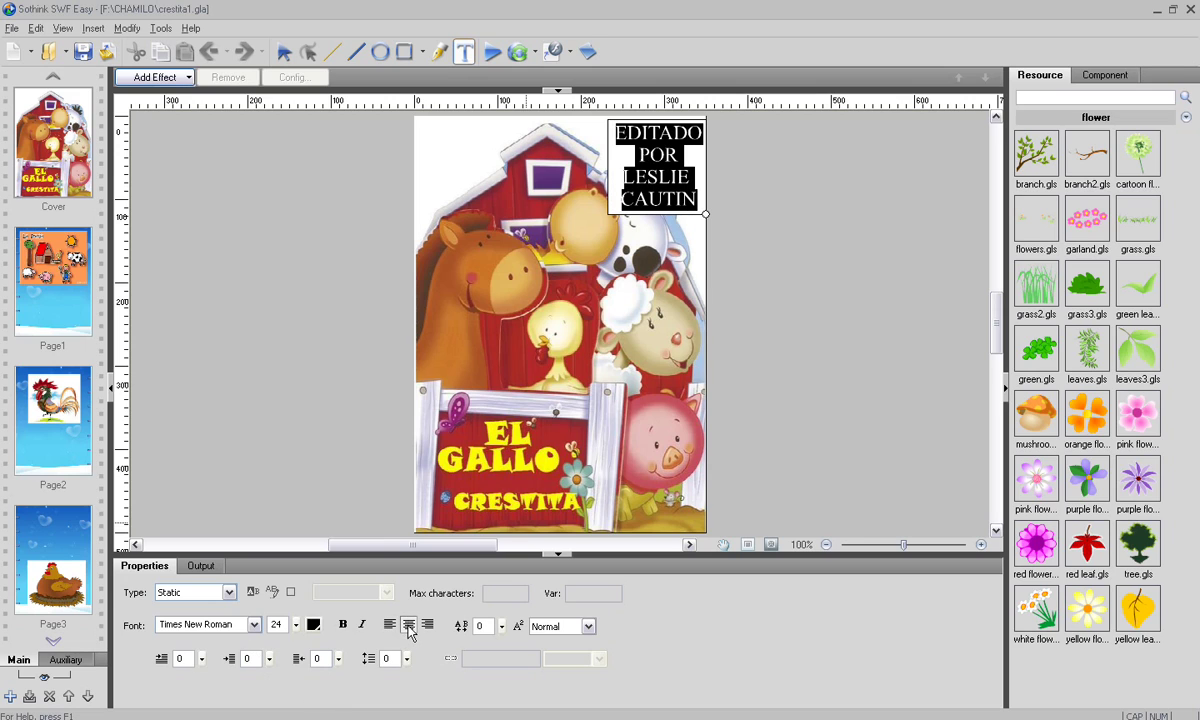
left_click(313, 625)
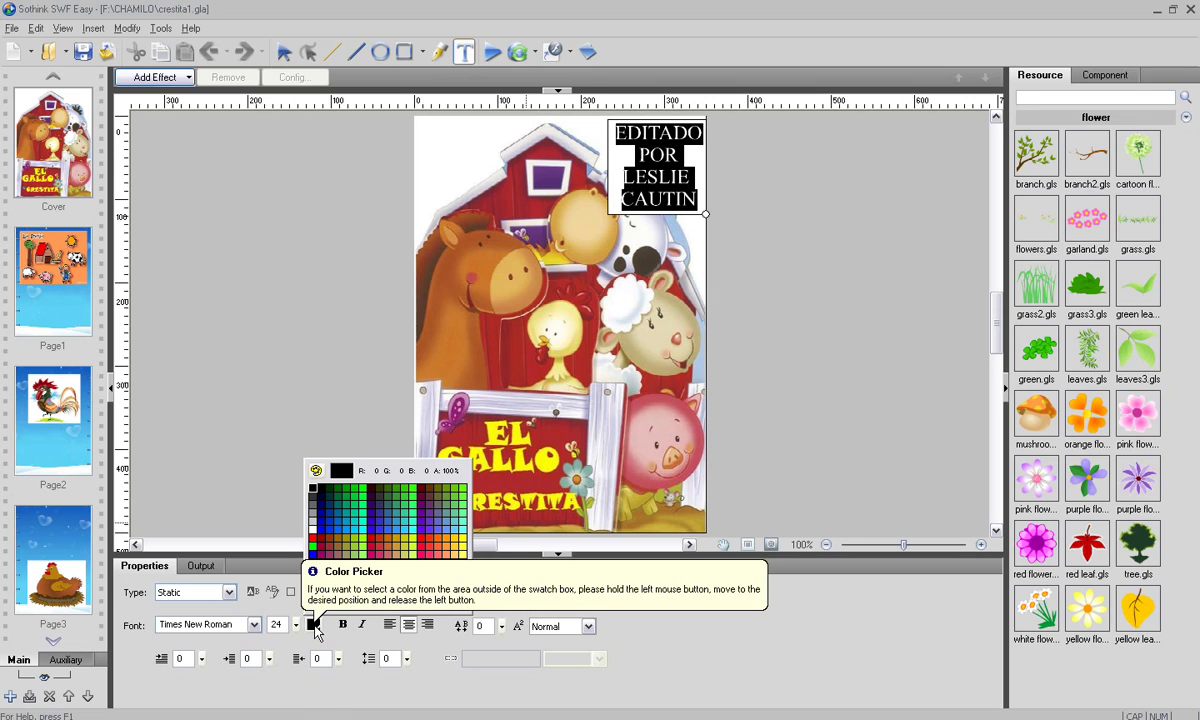
left_click(380, 558)
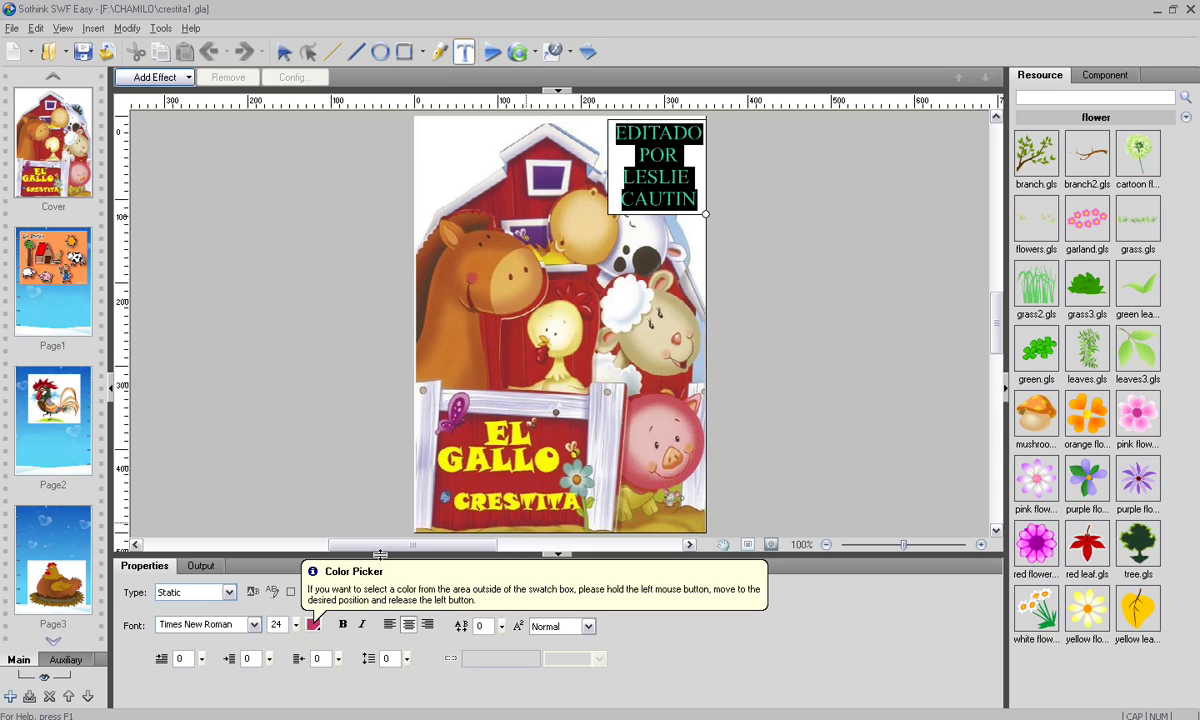
left_click(254, 624)
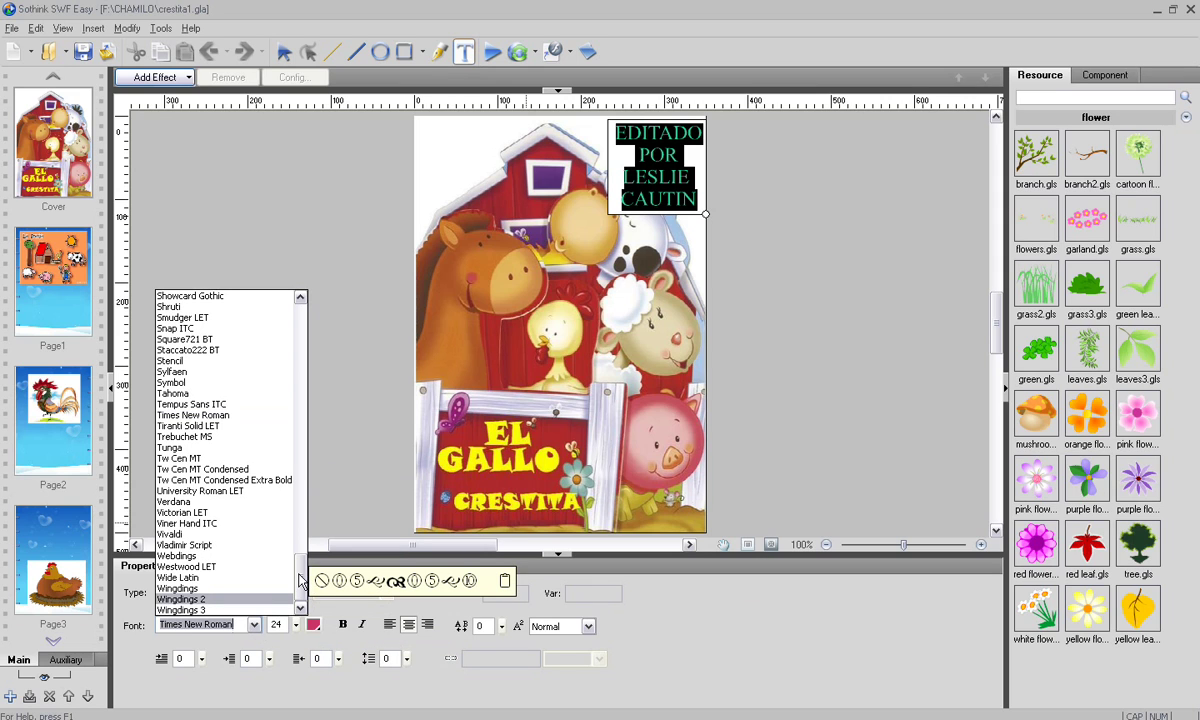
left_click_drag(298, 580, 295, 463)
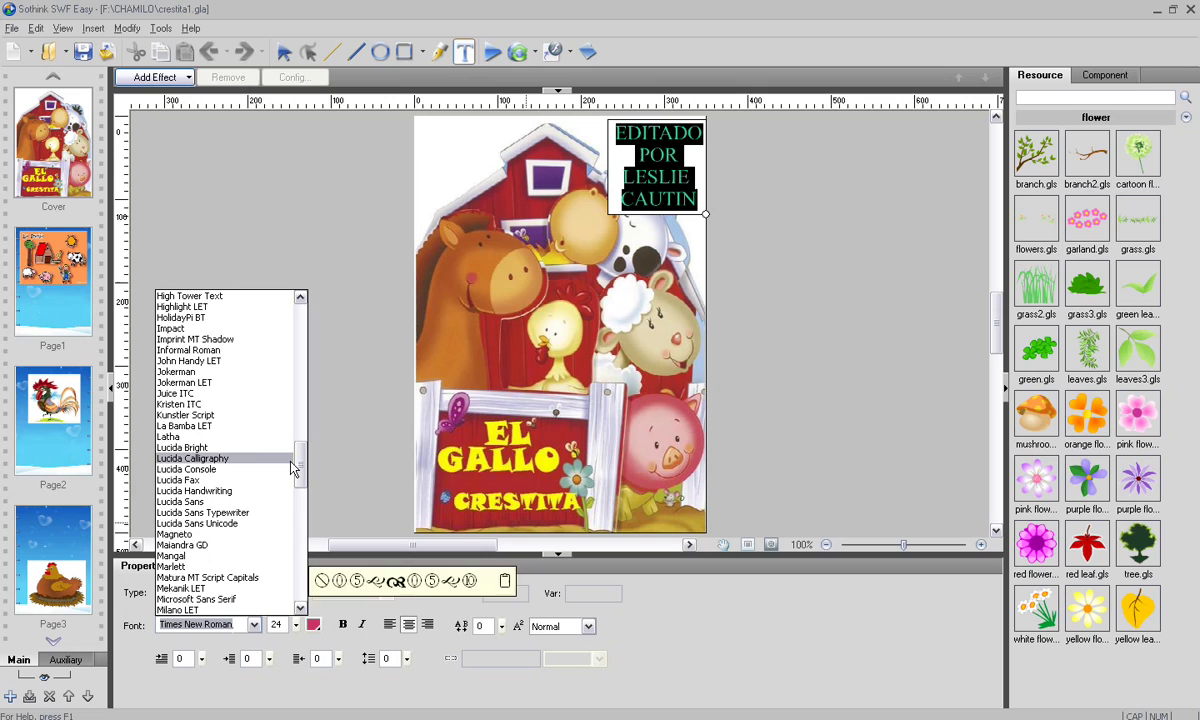
left_click(219, 406)
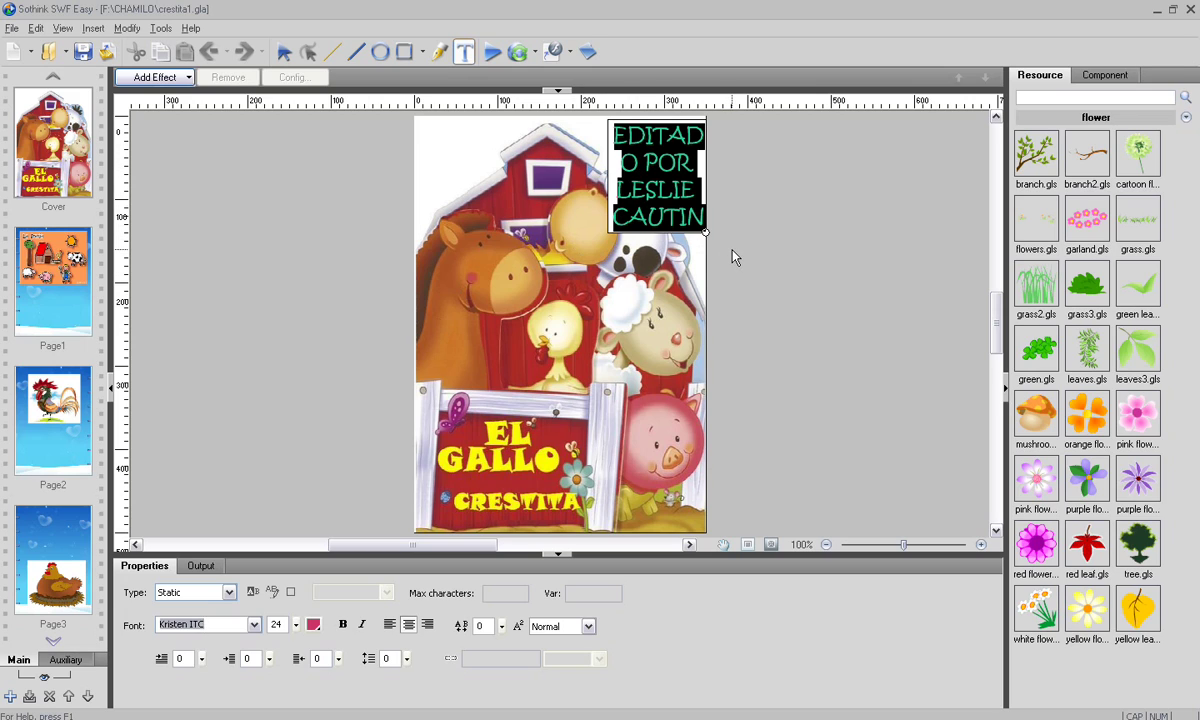
key("Escape")
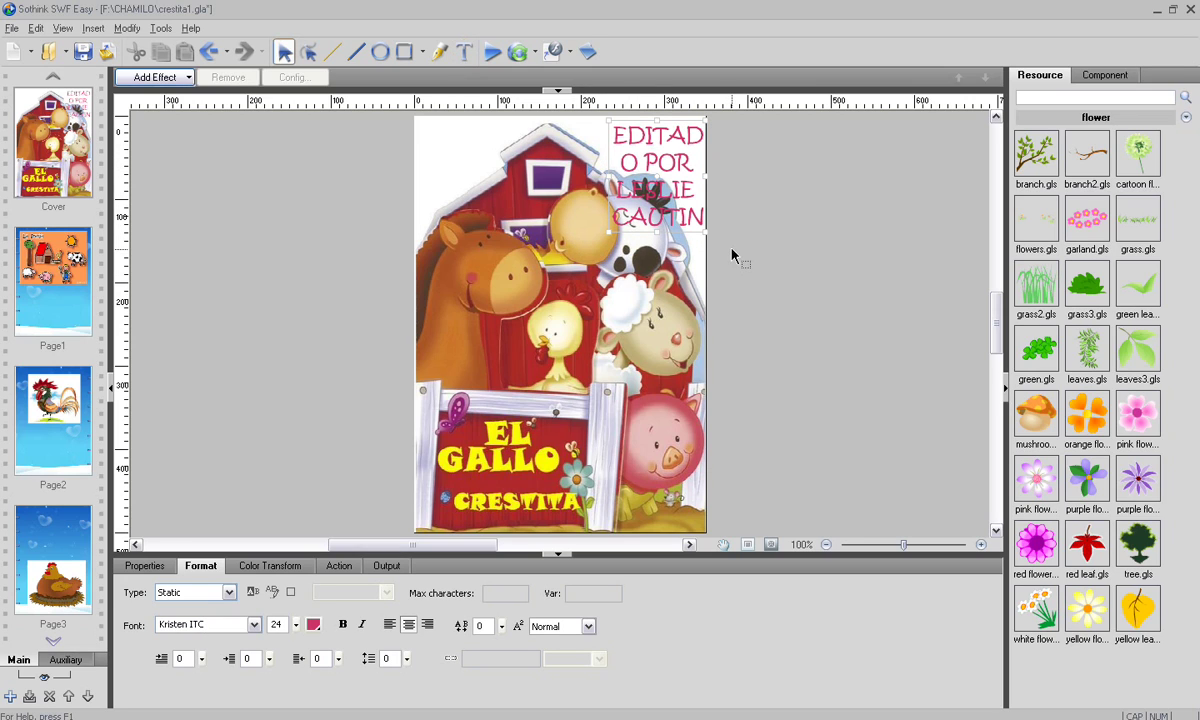
Move the byline to the cover's upper left corner and stretch its text box wider.
left_click(657, 172)
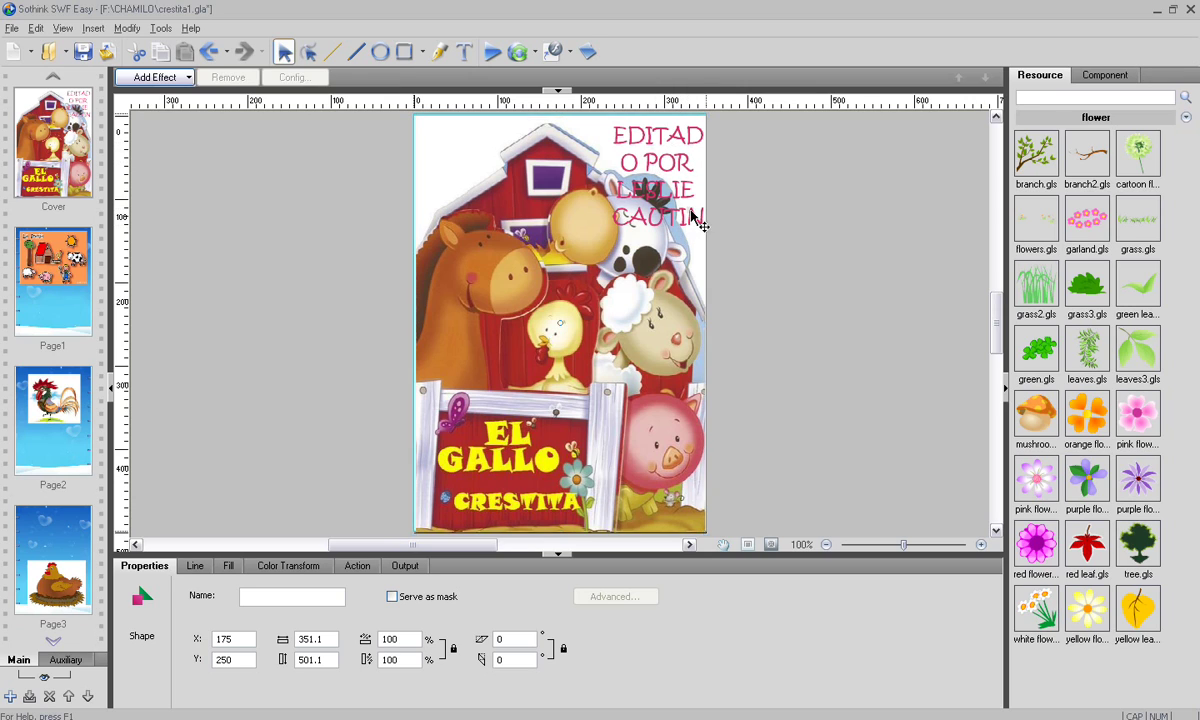
left_click_drag(698, 222, 696, 220)
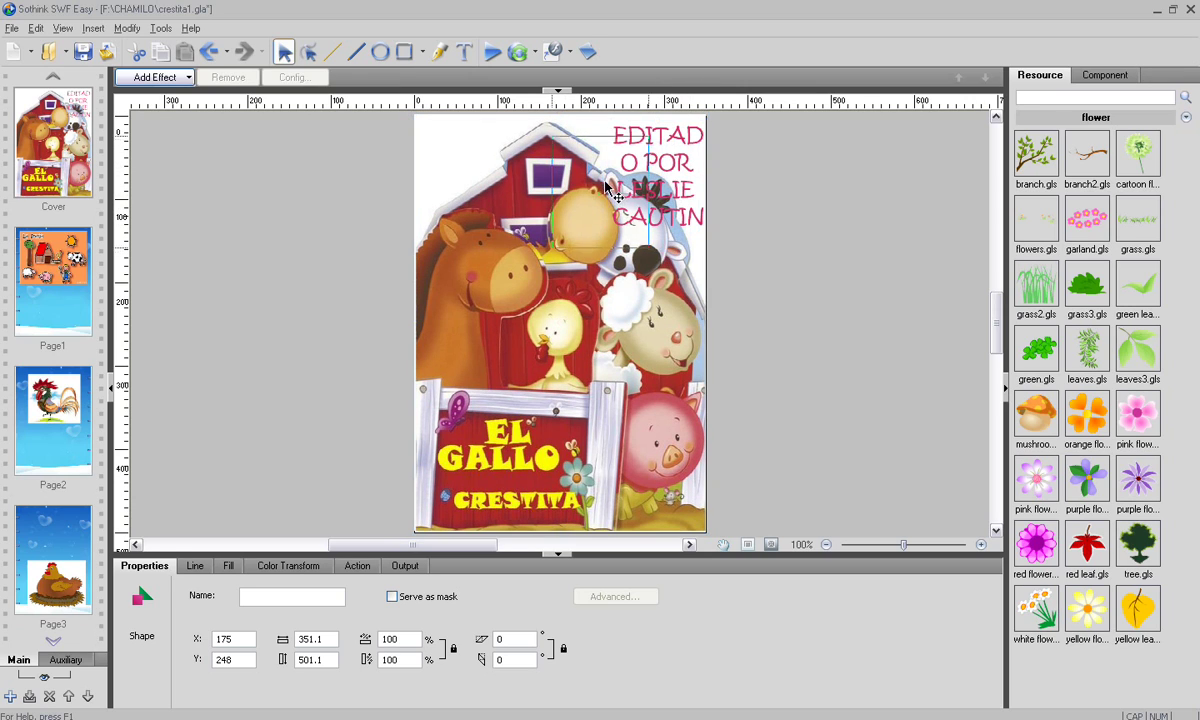
left_click_drag(483, 167, 530, 170)
double_click(481, 158)
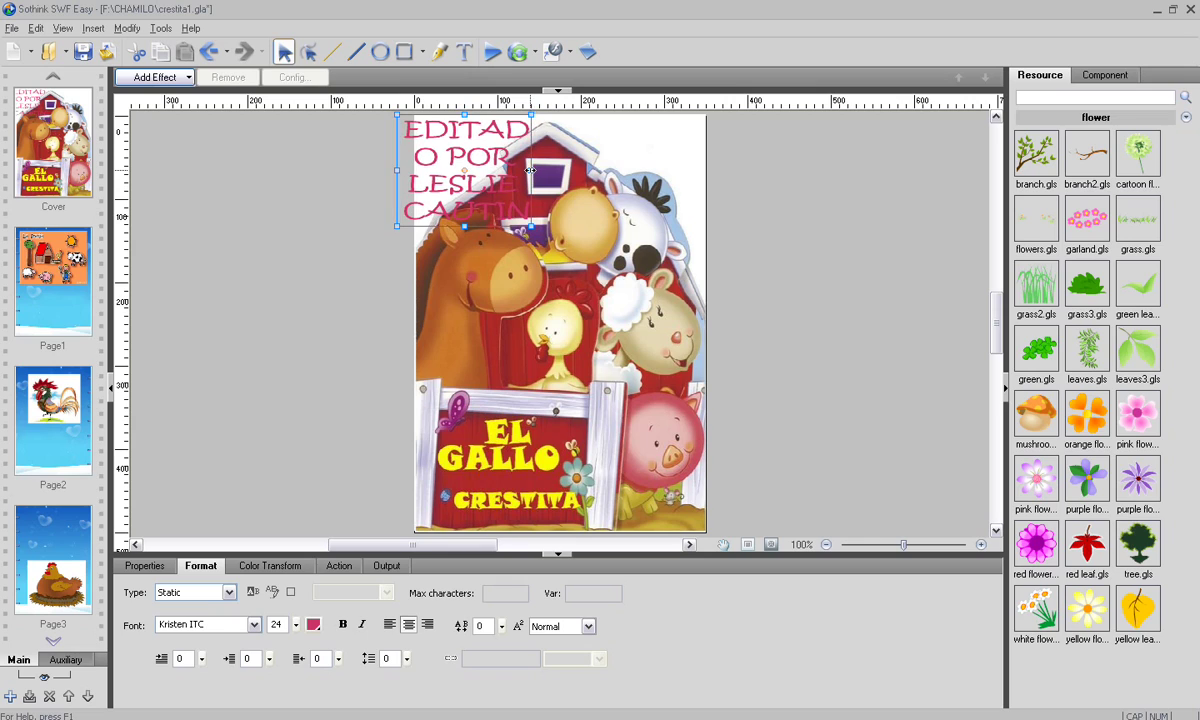
Set the font size of the whole byline text to 18.
key("Delete")
double_click(408, 125)
left_click_drag(404, 122, 531, 210)
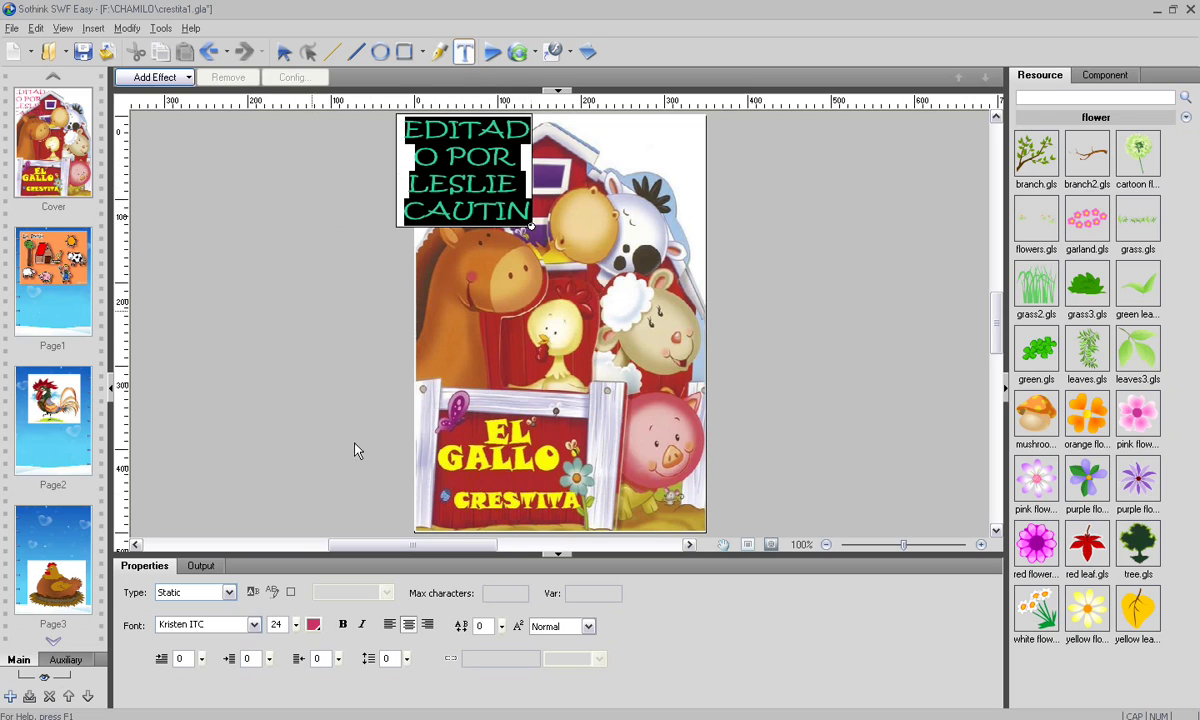
left_click(296, 630)
left_click_drag(296, 630, 300, 641)
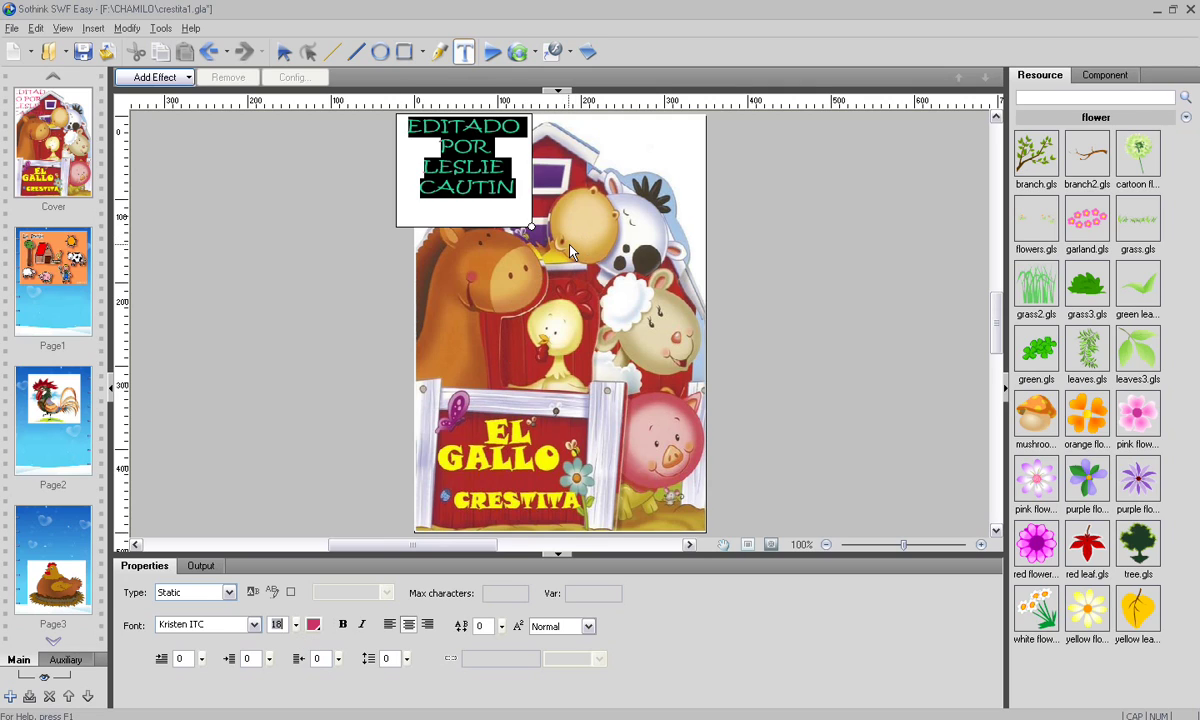
key("Escape")
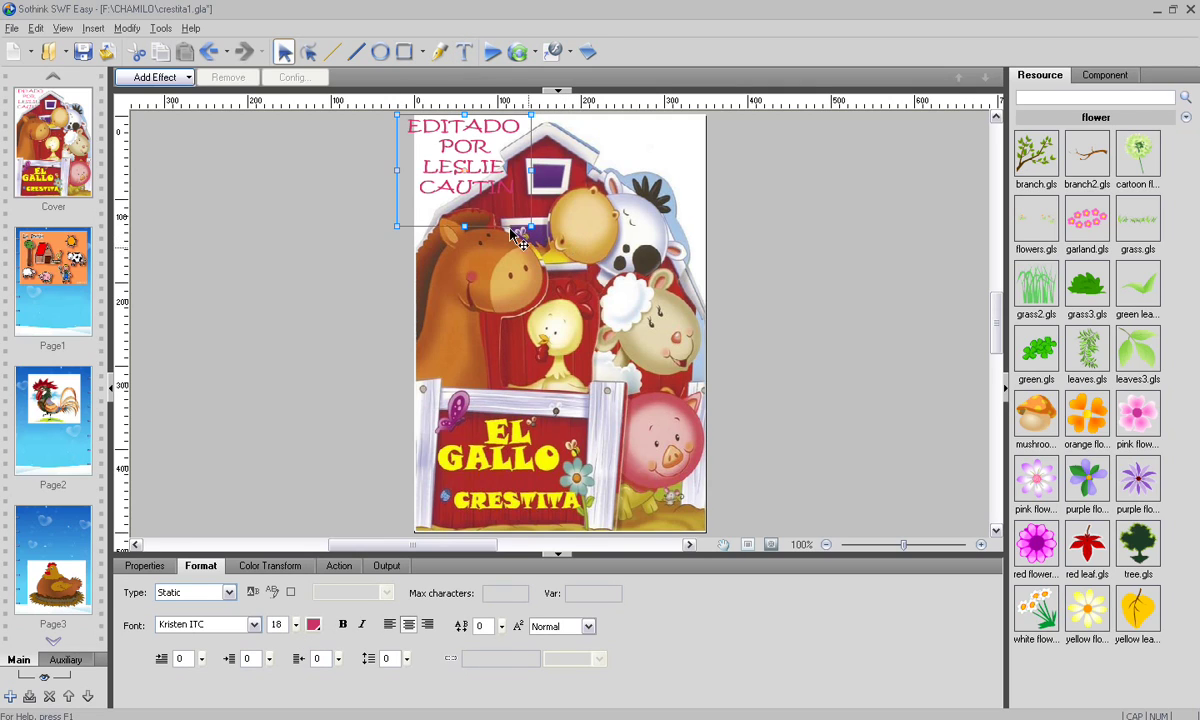
Nudge the cover picture slightly to the right behind the byline and deselect it.
left_click(480, 160)
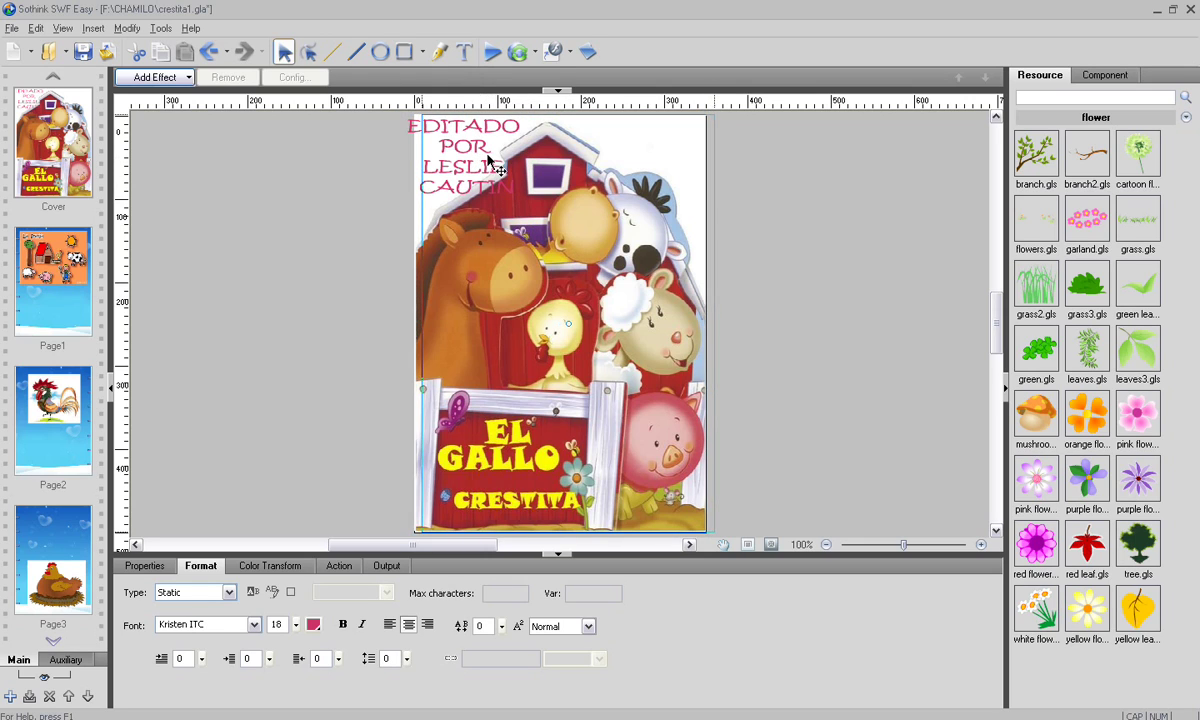
left_click(481, 160)
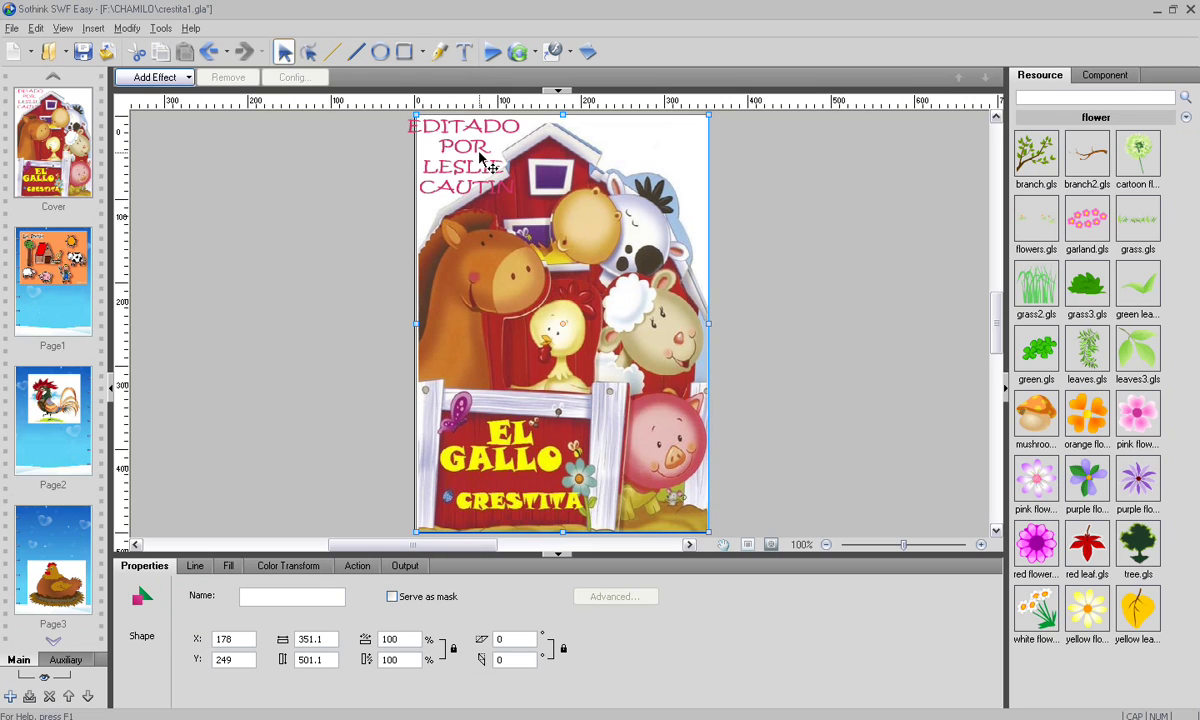
left_click_drag(463, 142, 467, 143)
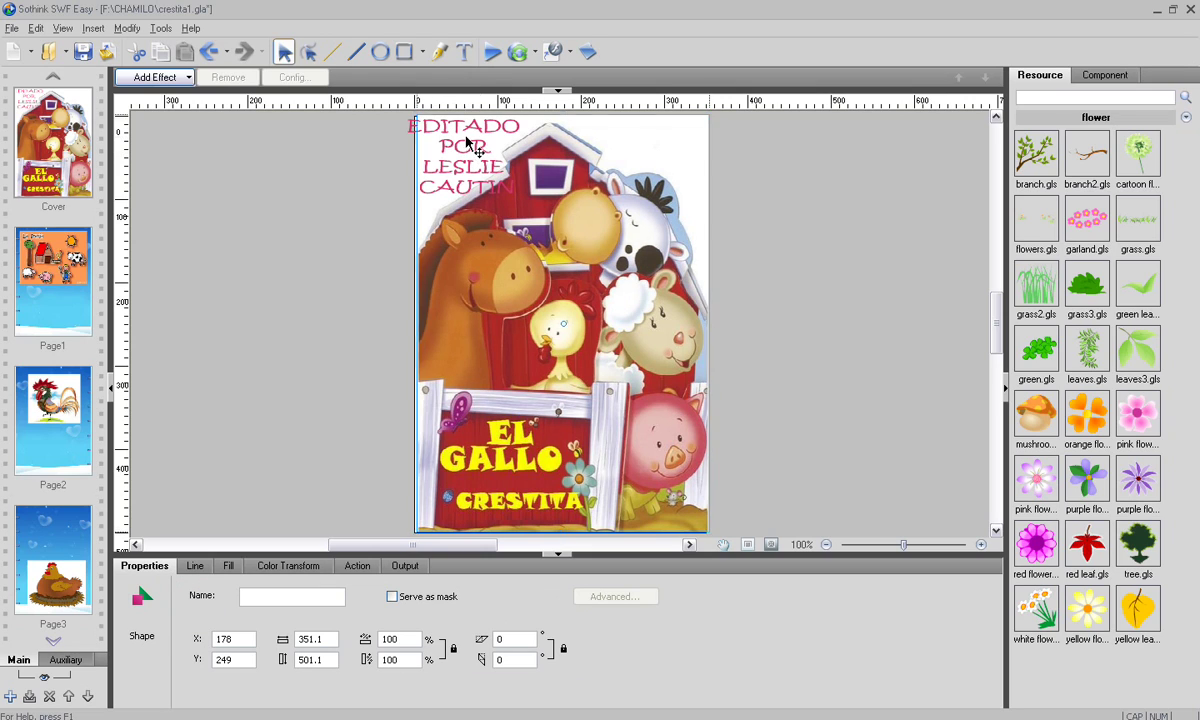
left_click(340, 190)
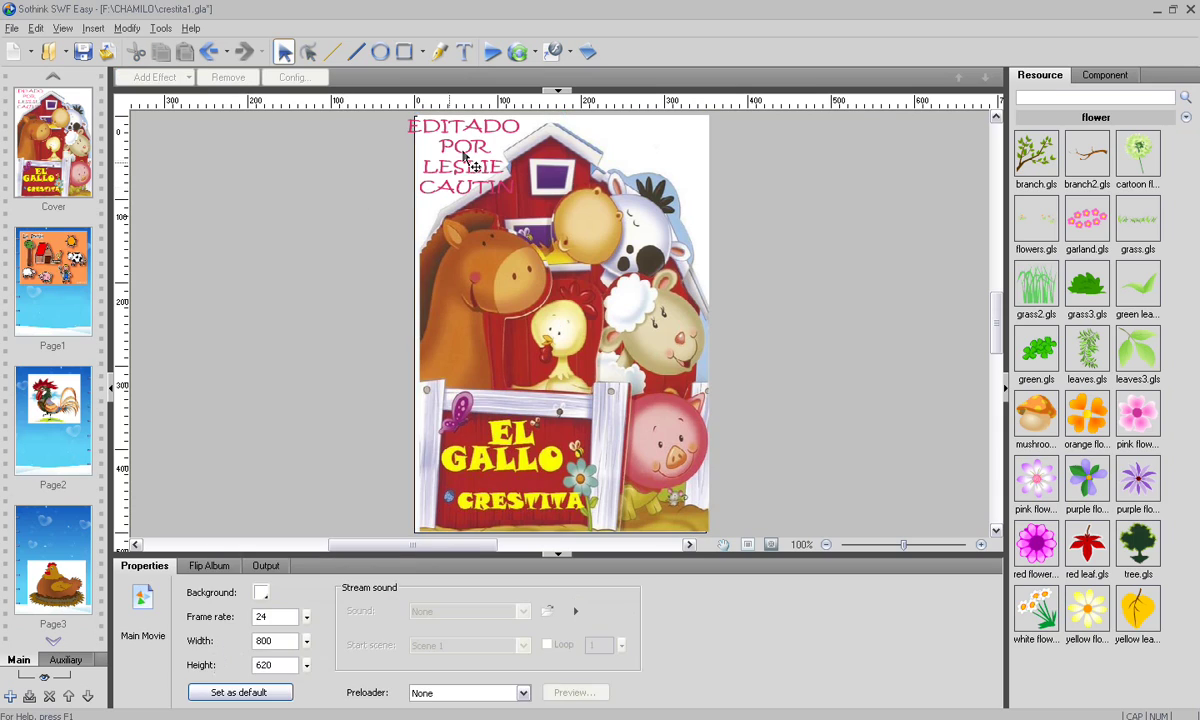
Change the colour of the whole byline text to violet-blue and finish editing it.
double_click(461, 148)
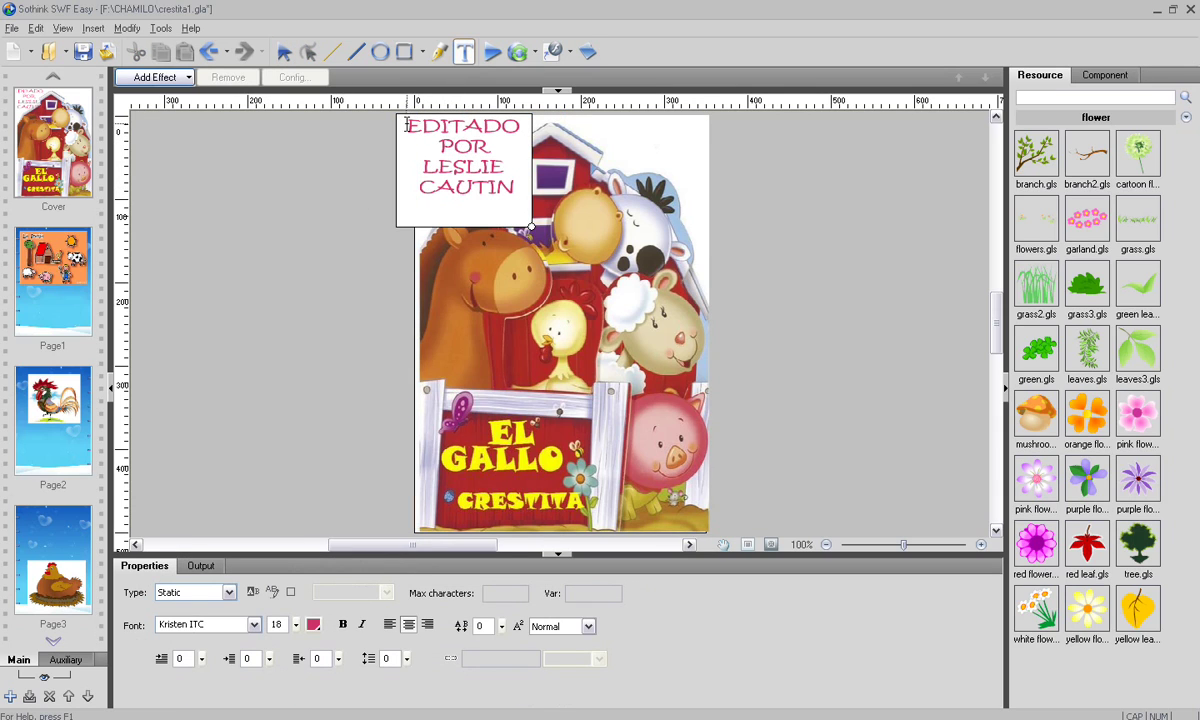
left_click_drag(406, 126, 486, 178)
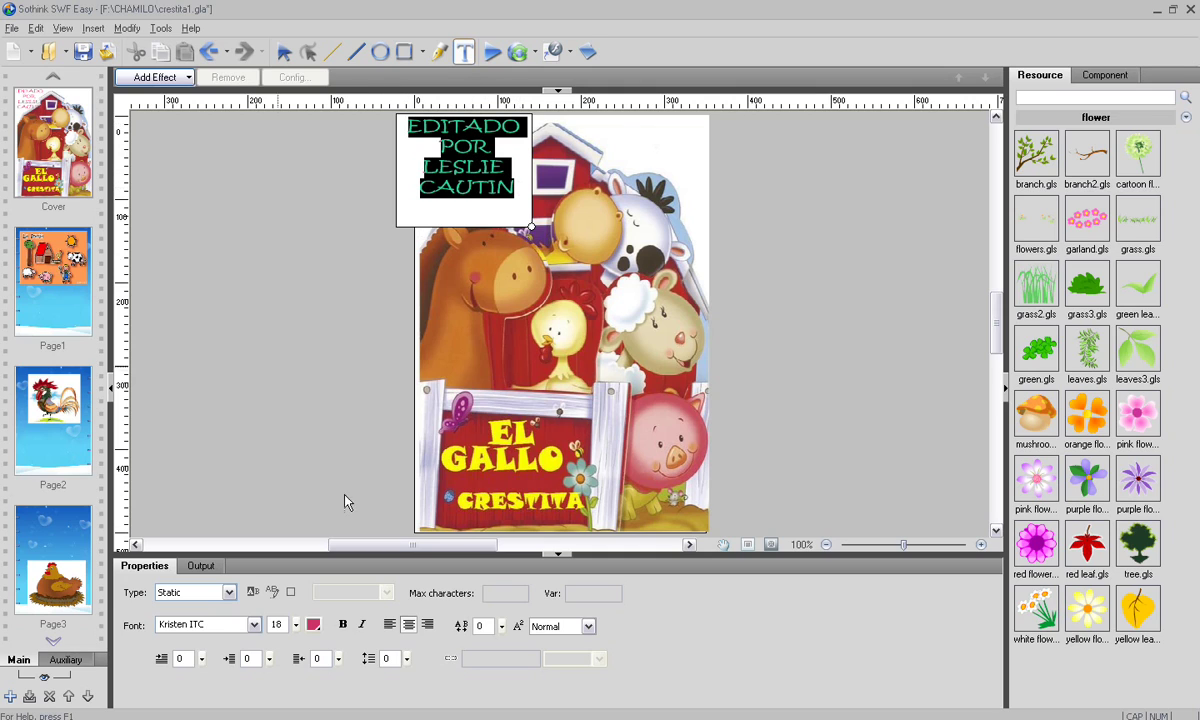
left_click(313, 625)
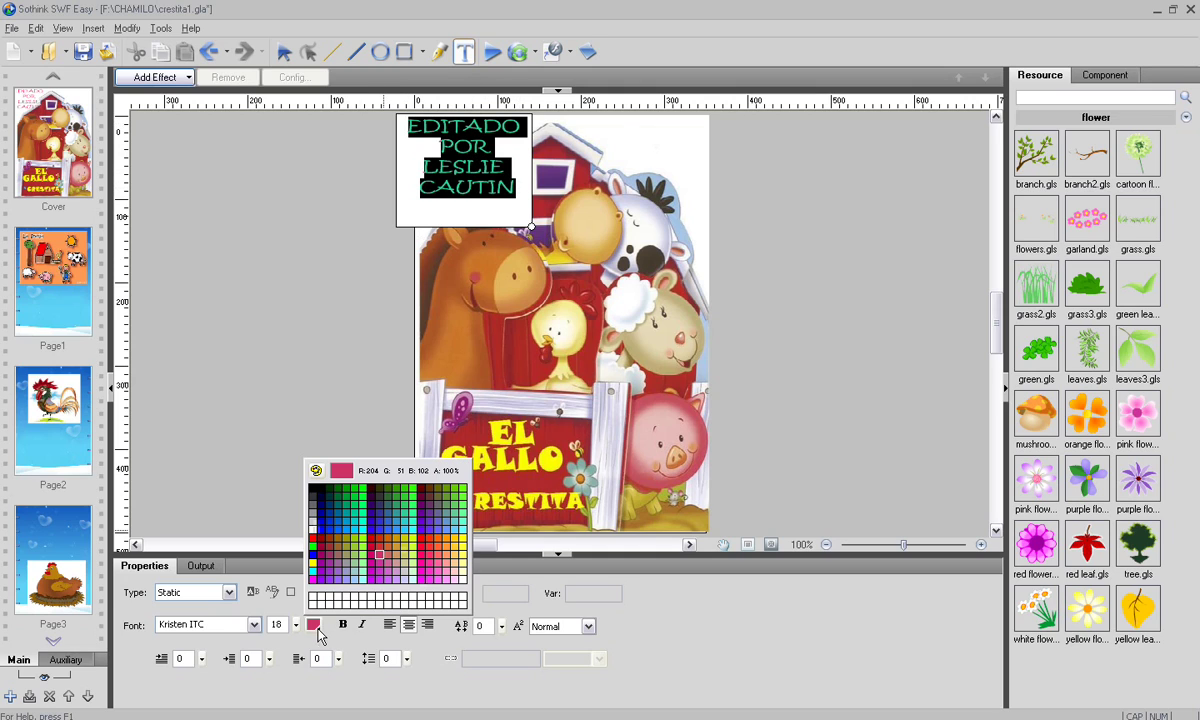
left_click(377, 525)
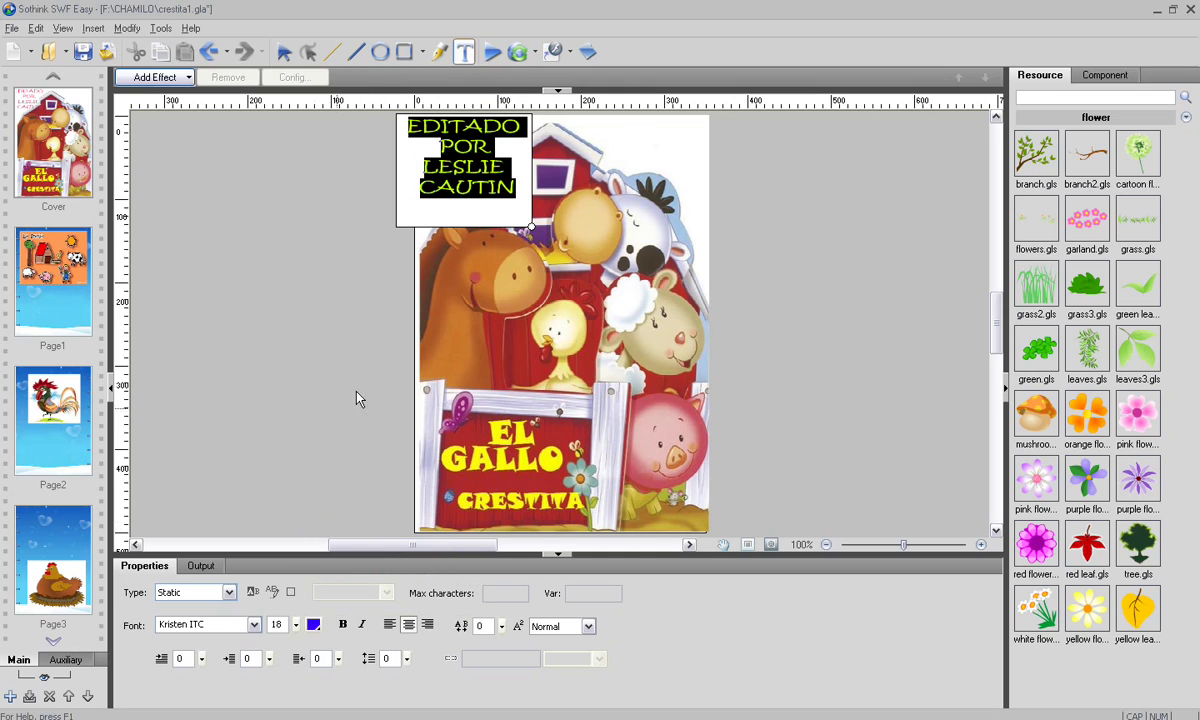
key("Escape")
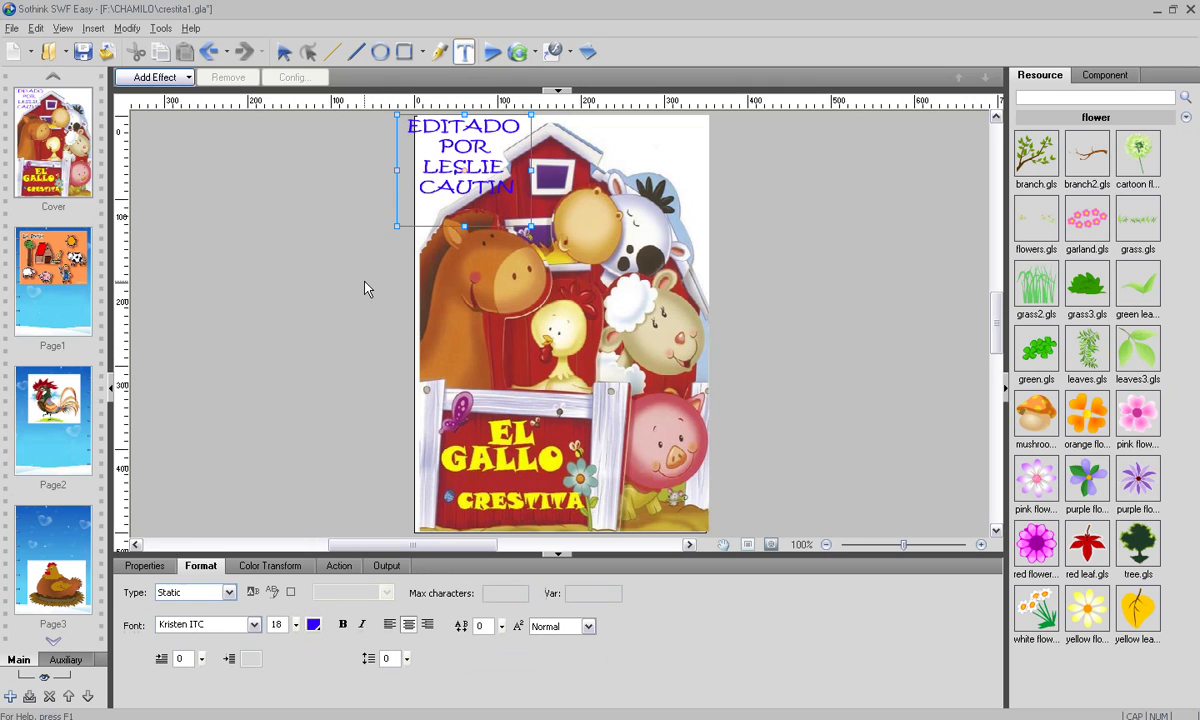
key("Escape")
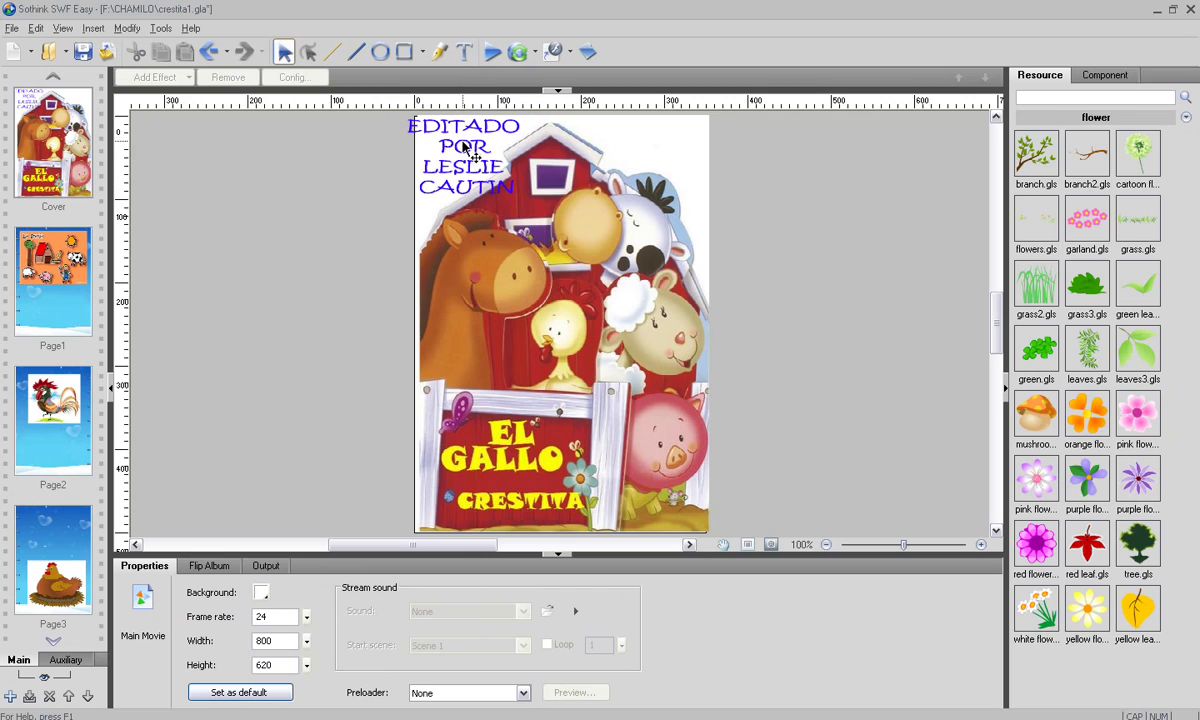
Shift the cover's editor byline slightly to the right, widen its text box a little and deselect it.
left_click_drag(497, 175, 492, 155)
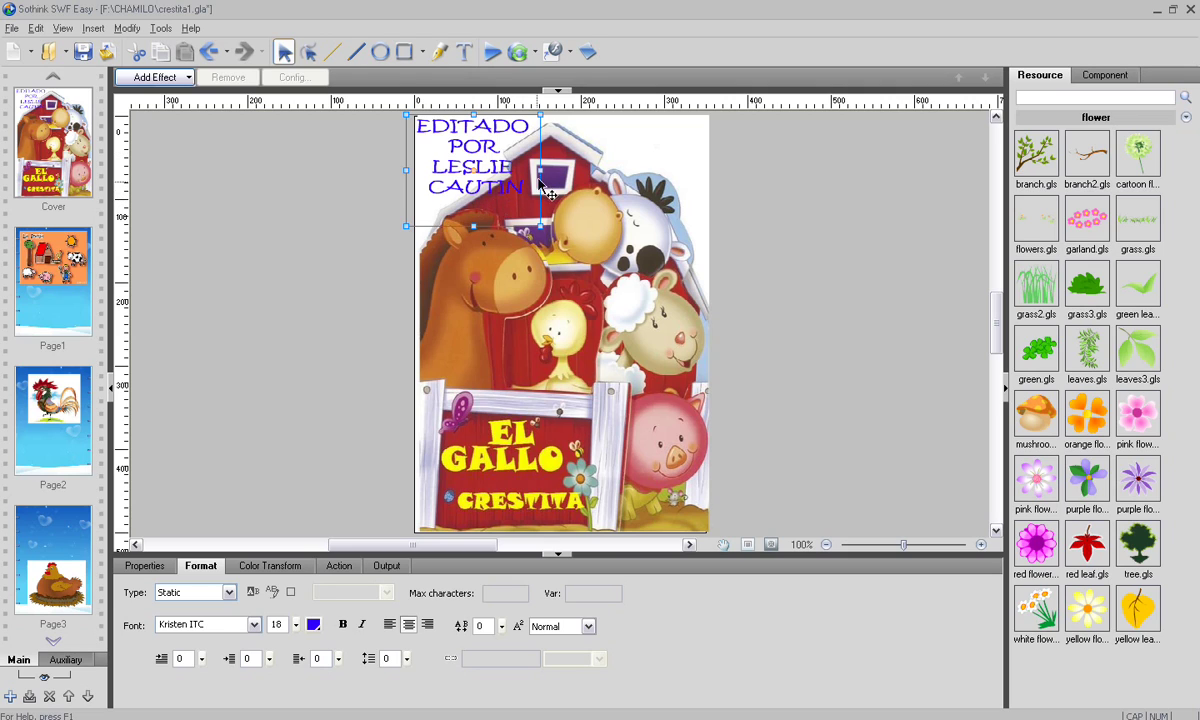
mouse_move(541, 170)
left_mouse_down()
mouse_move(595, 170)
mouse_move(543, 172)
left_mouse_up()
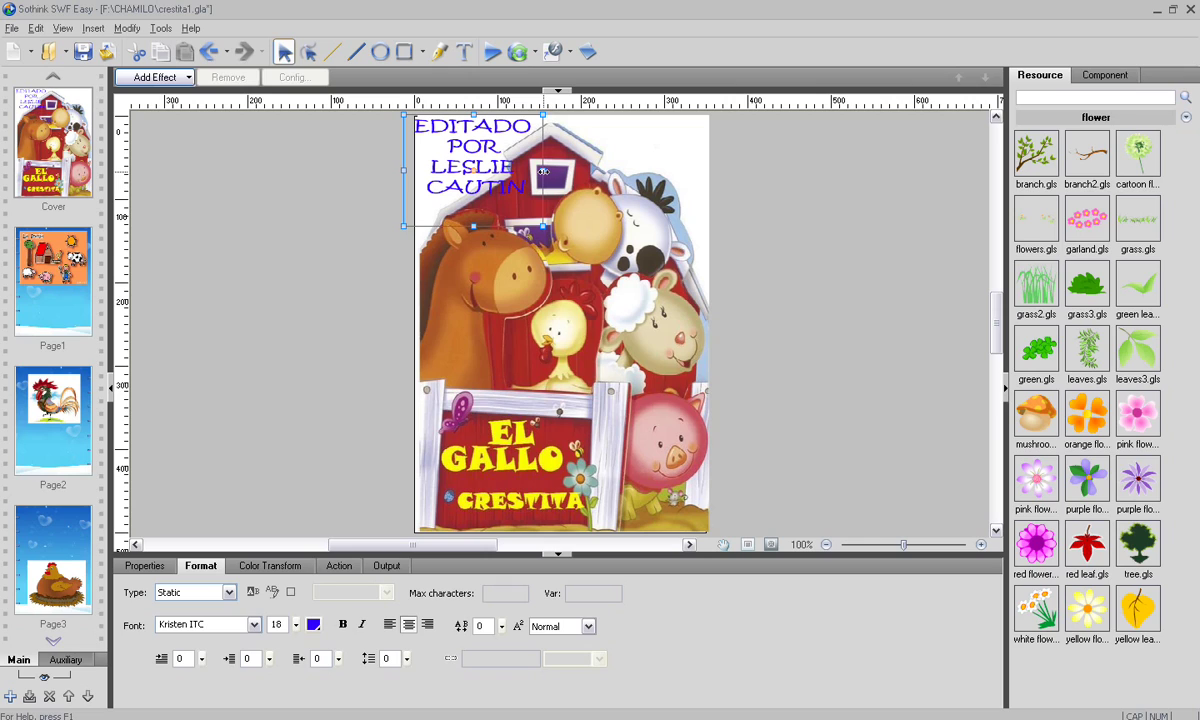
left_click(881, 250)
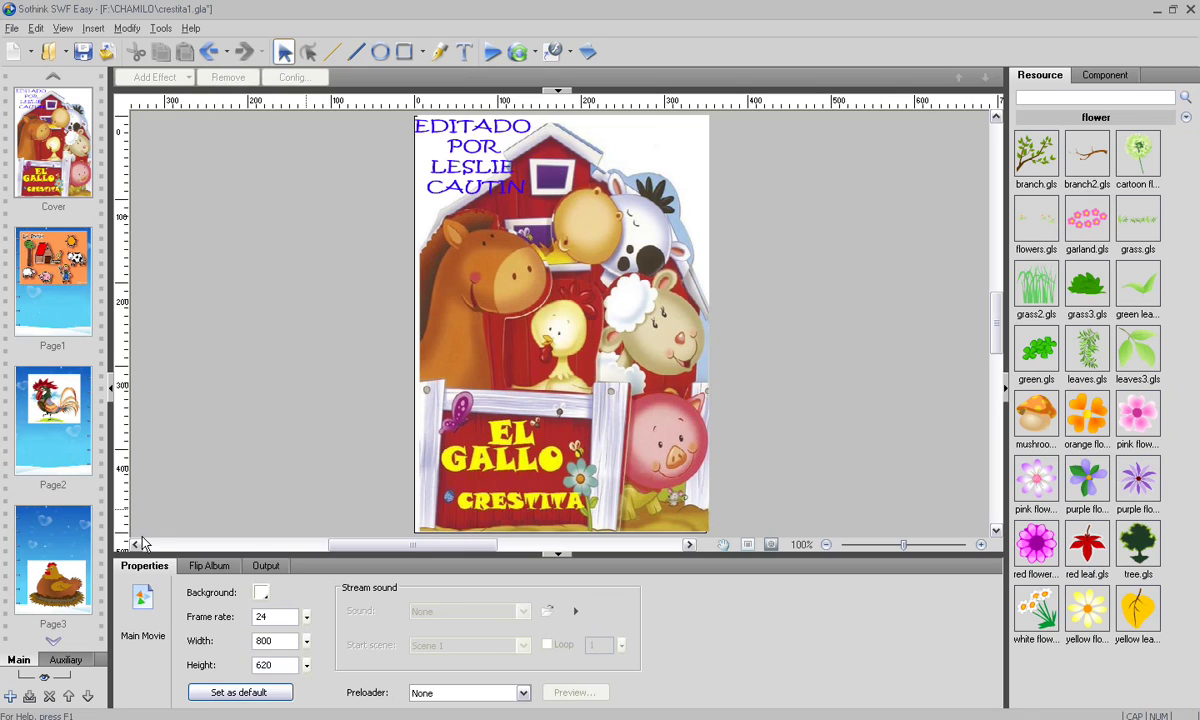
Open Page1 and create a text box below the farm picture, nearly as wide as the picture.
left_click(62, 289)
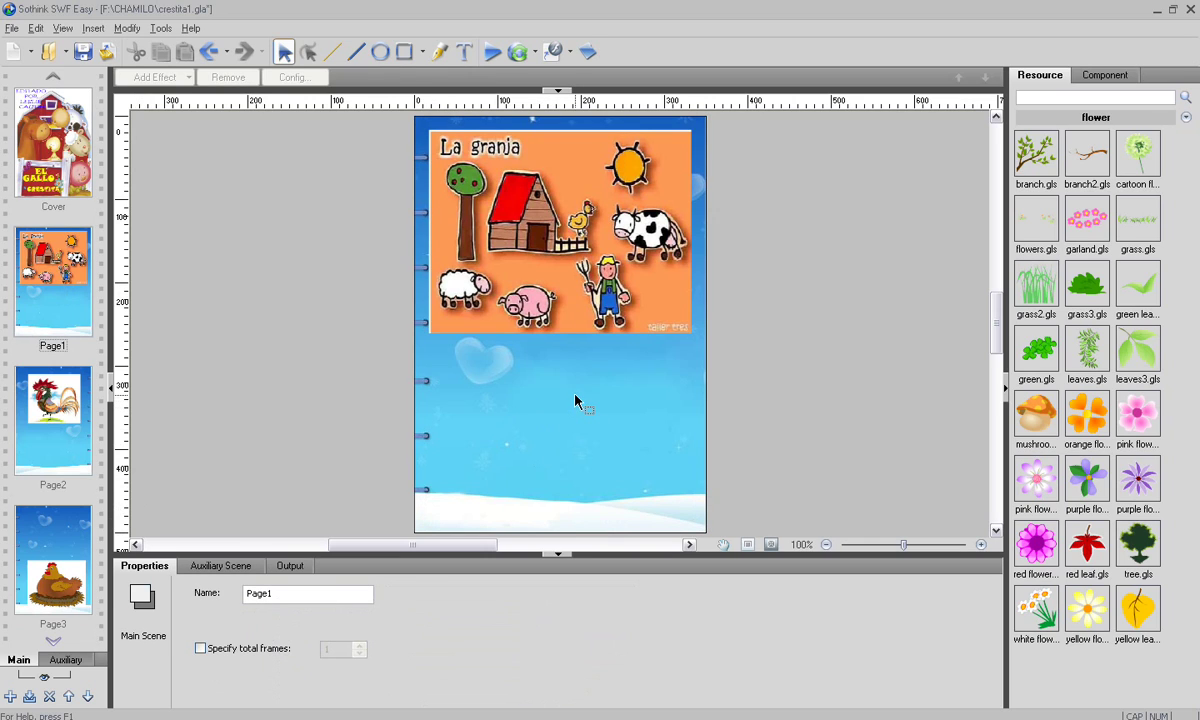
left_click(465, 53)
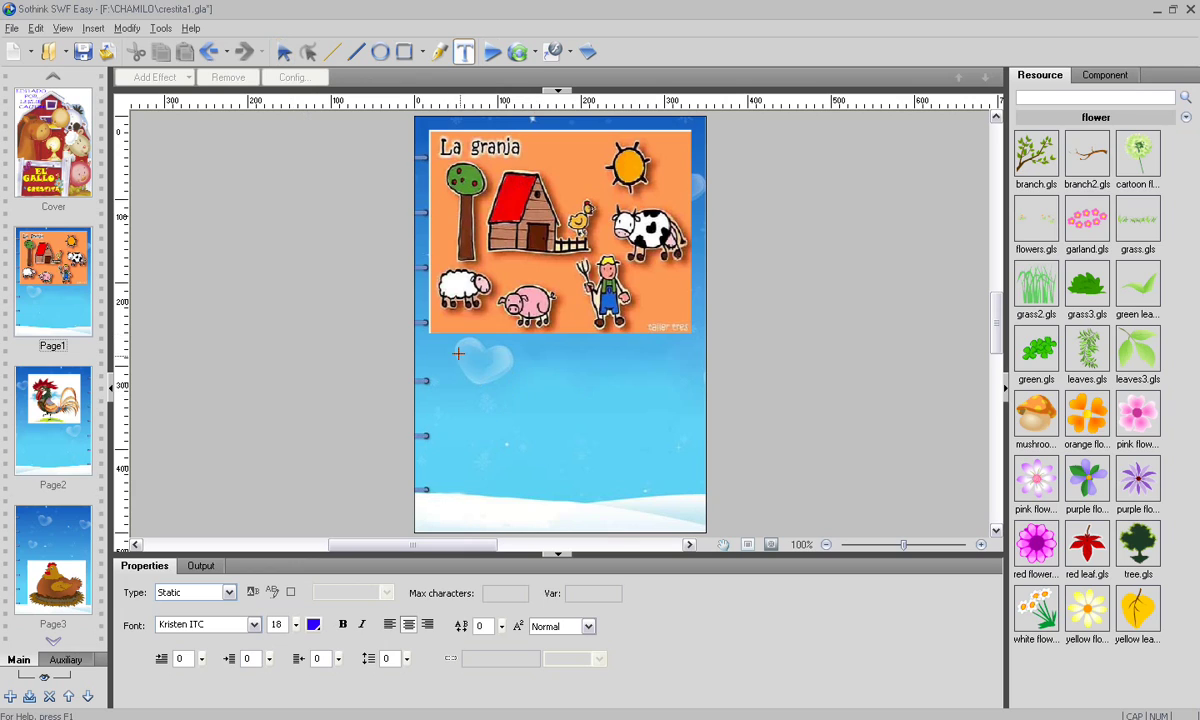
left_click_drag(446, 352, 691, 468)
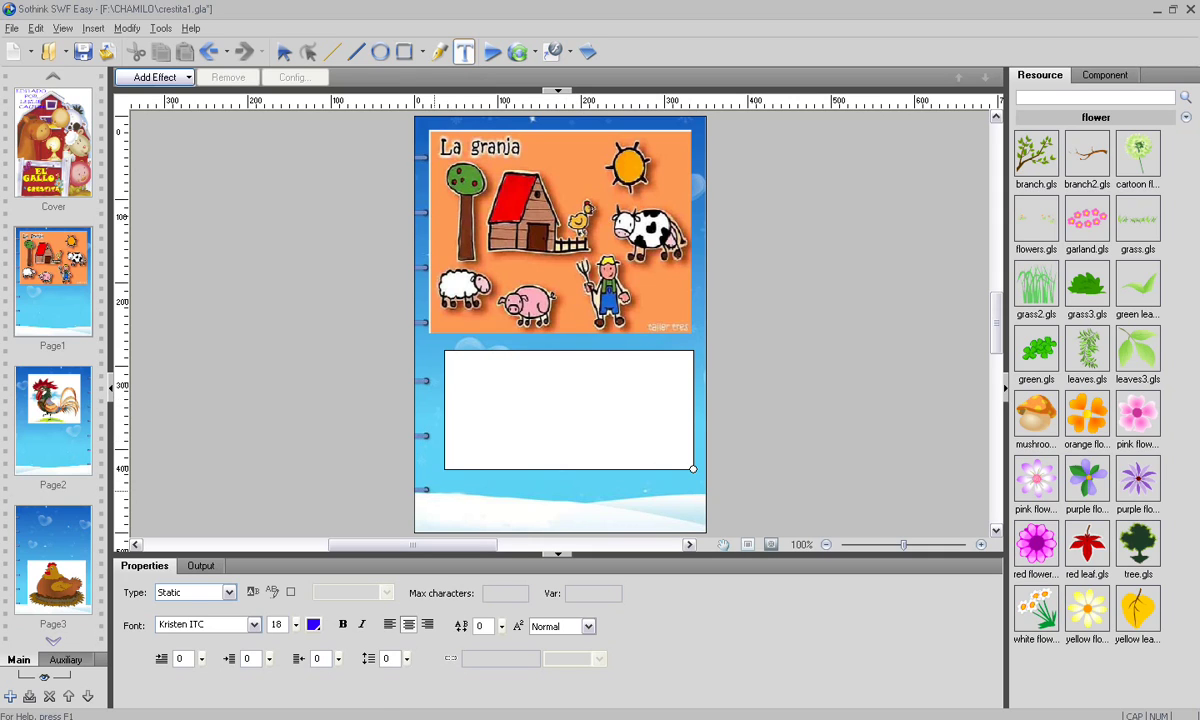
Switch to the CHAMILO folder window and open the CRESTITA Word document from its CRESTITA subfolder.
key("alt+Tab")
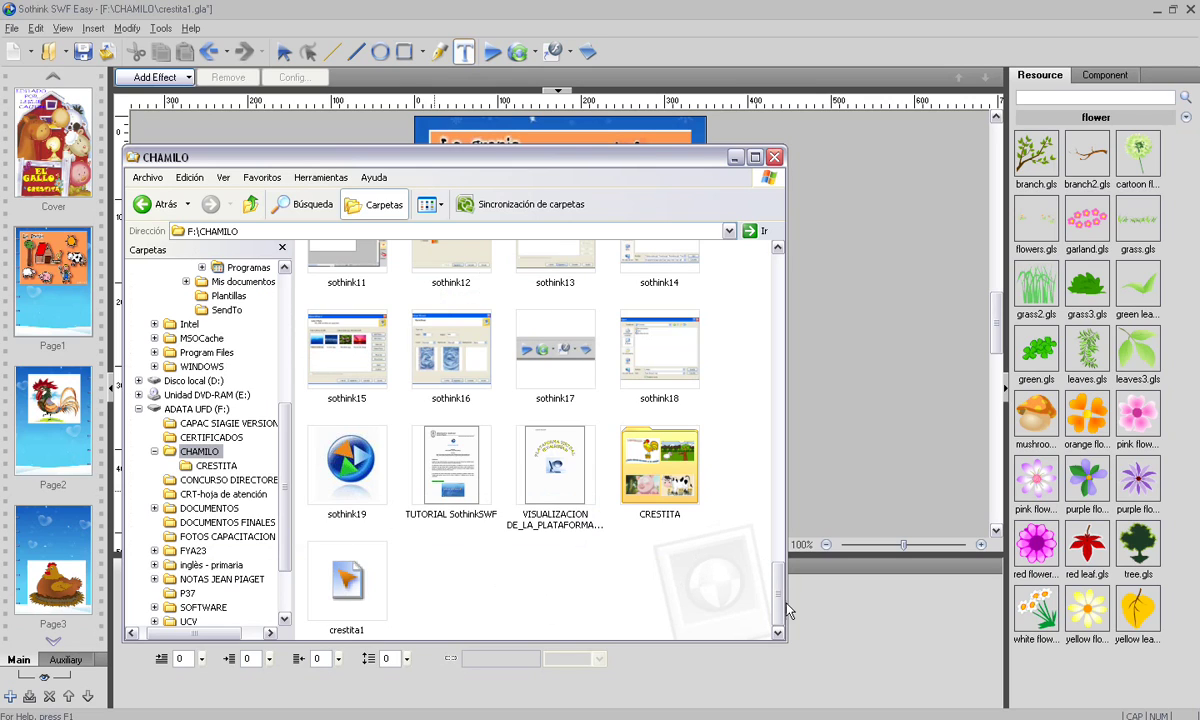
double_click(662, 465)
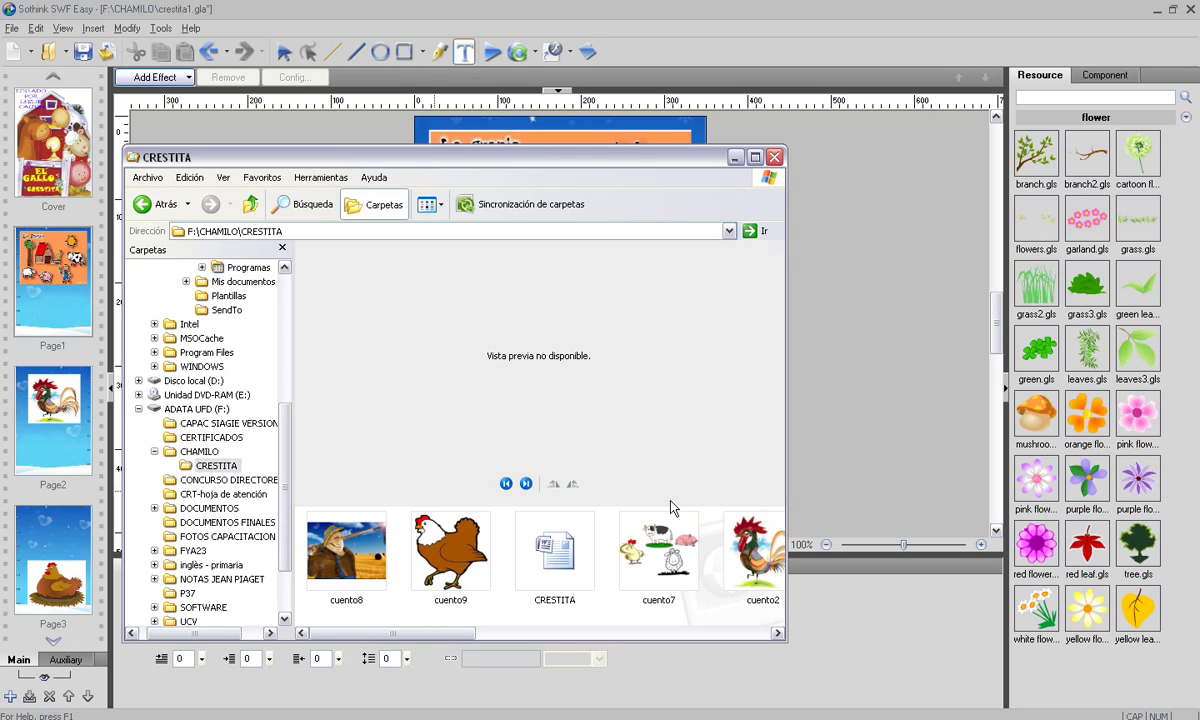
left_click(558, 551)
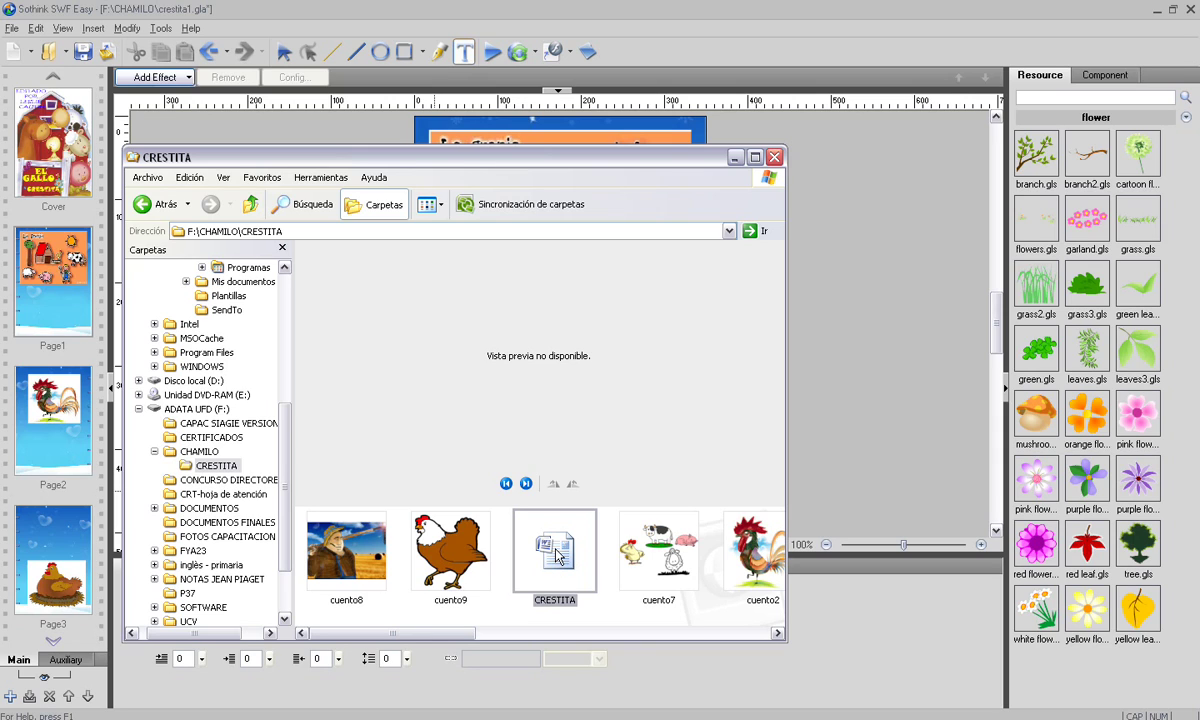
double_click(556, 553)
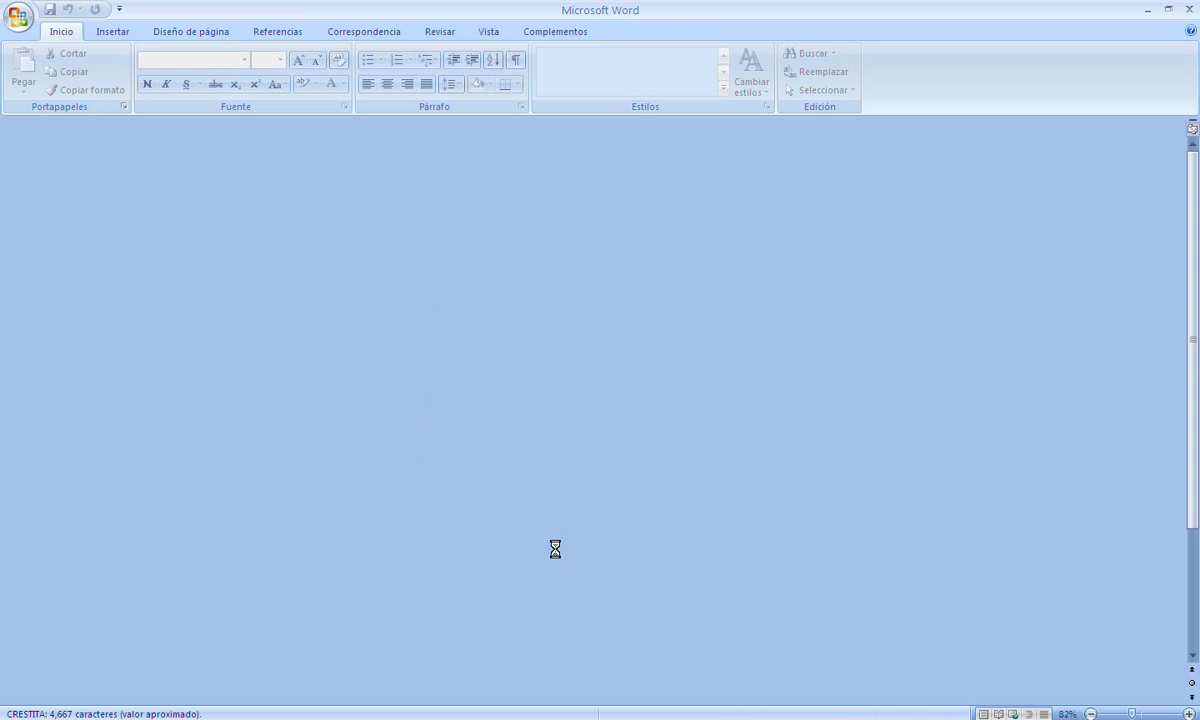
Copy the story's opening sentence above the farm picture, from "En una hermosa granja" to "unidos y trabajadores.".
scroll(660, 509, "down", 8)
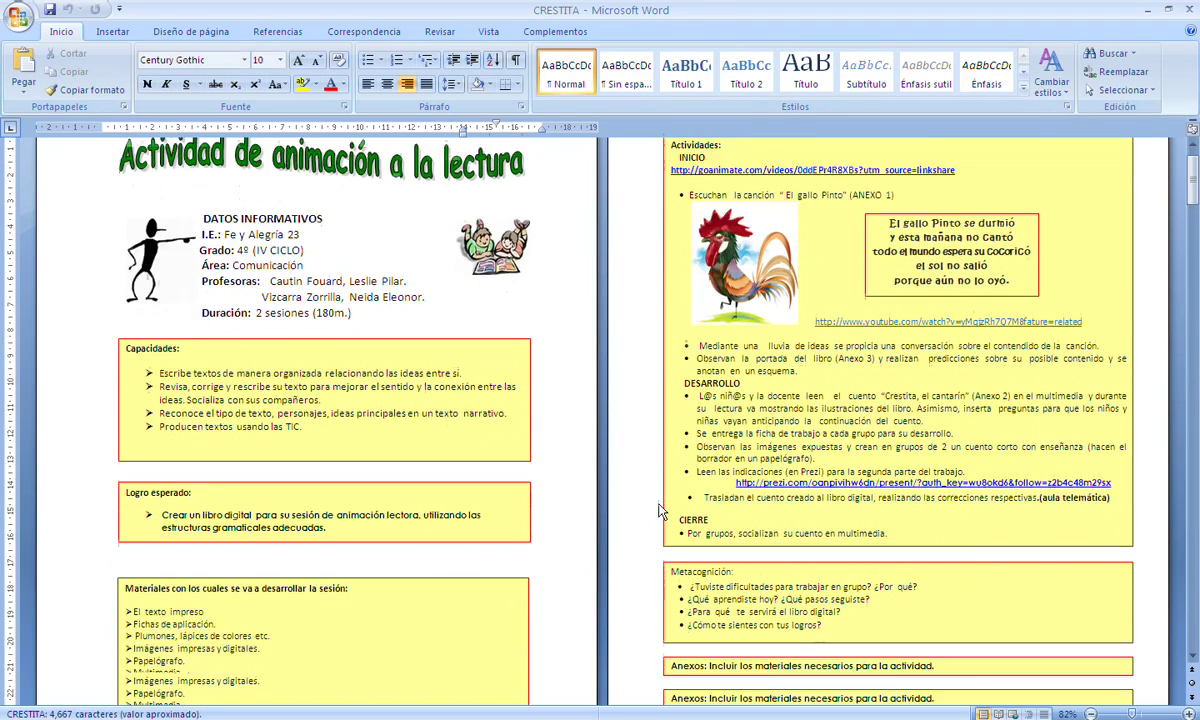
scroll(673, 511, "down", 20)
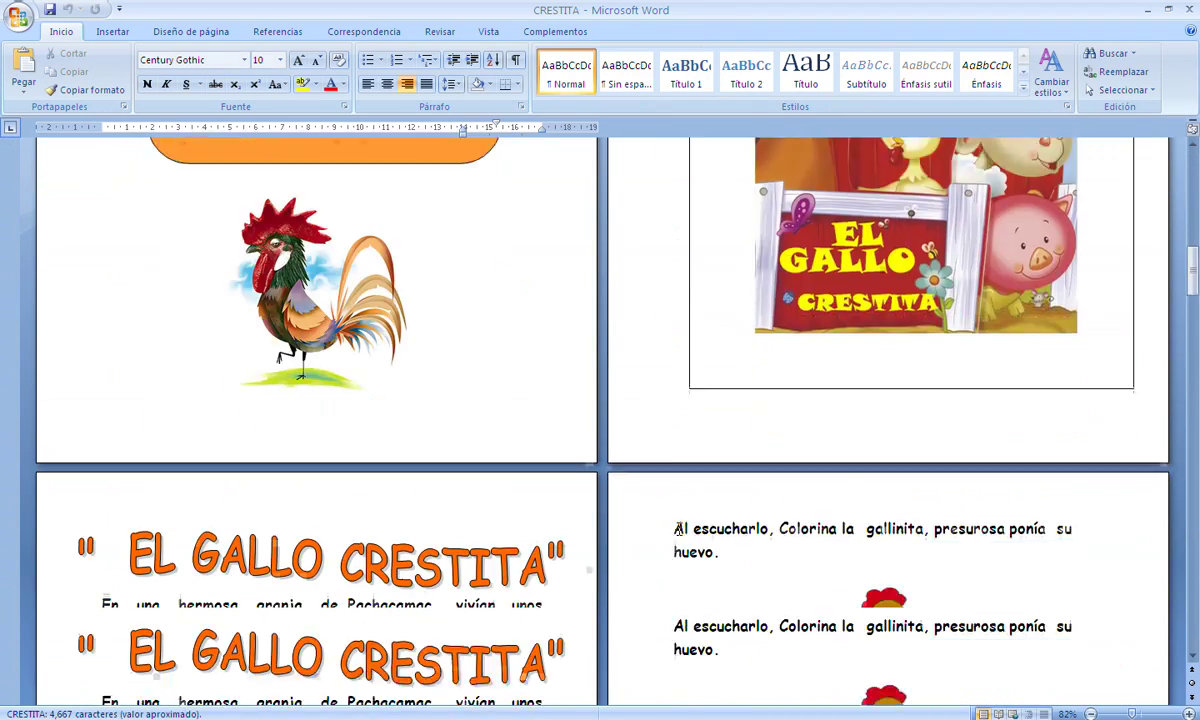
scroll(679, 529, "down", 2)
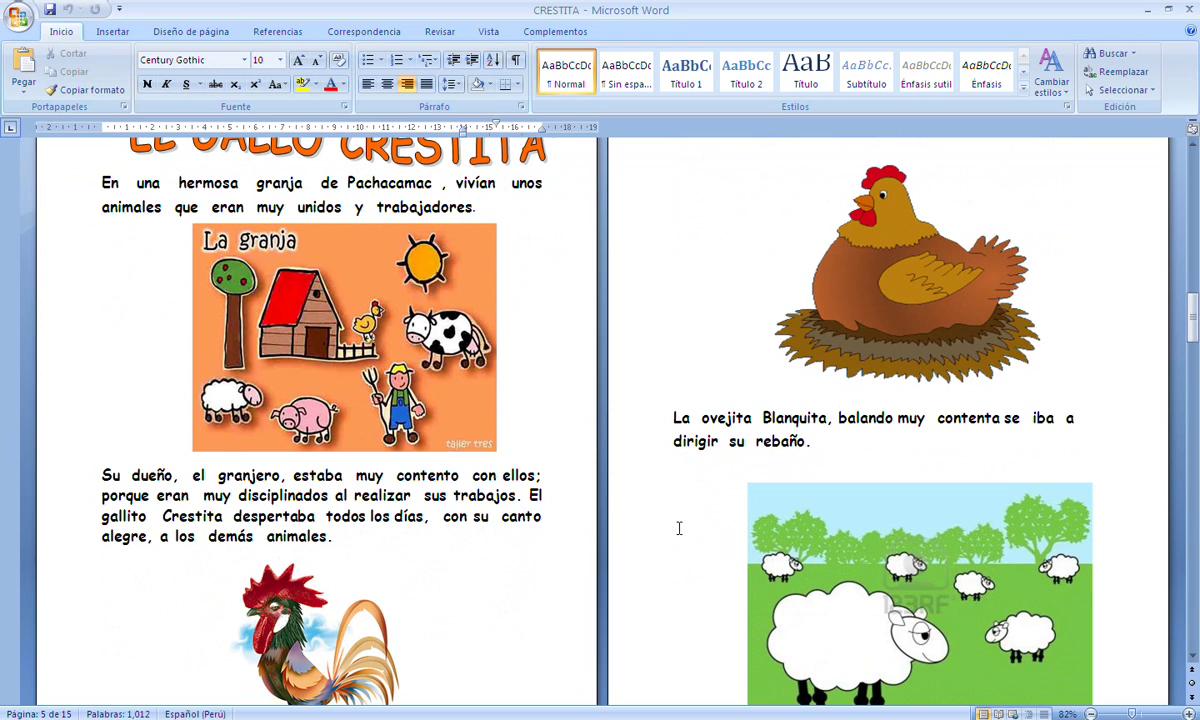
scroll(679, 527, "up", 1)
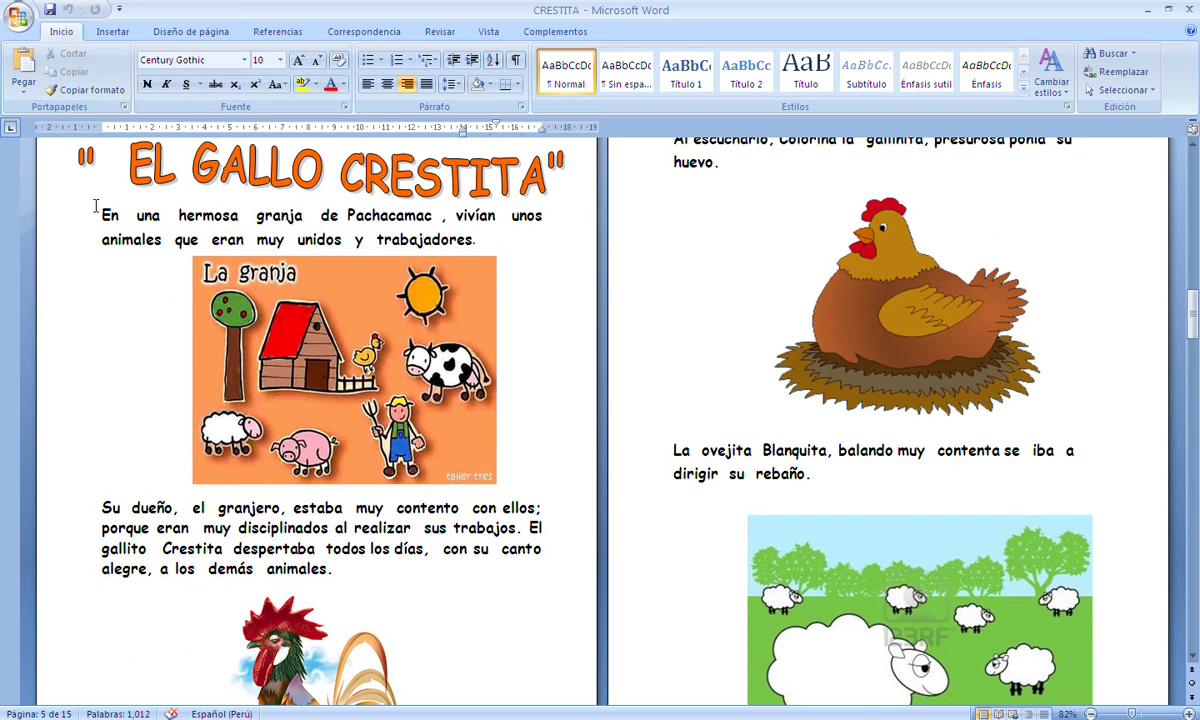
left_click_drag(96, 212, 430, 237)
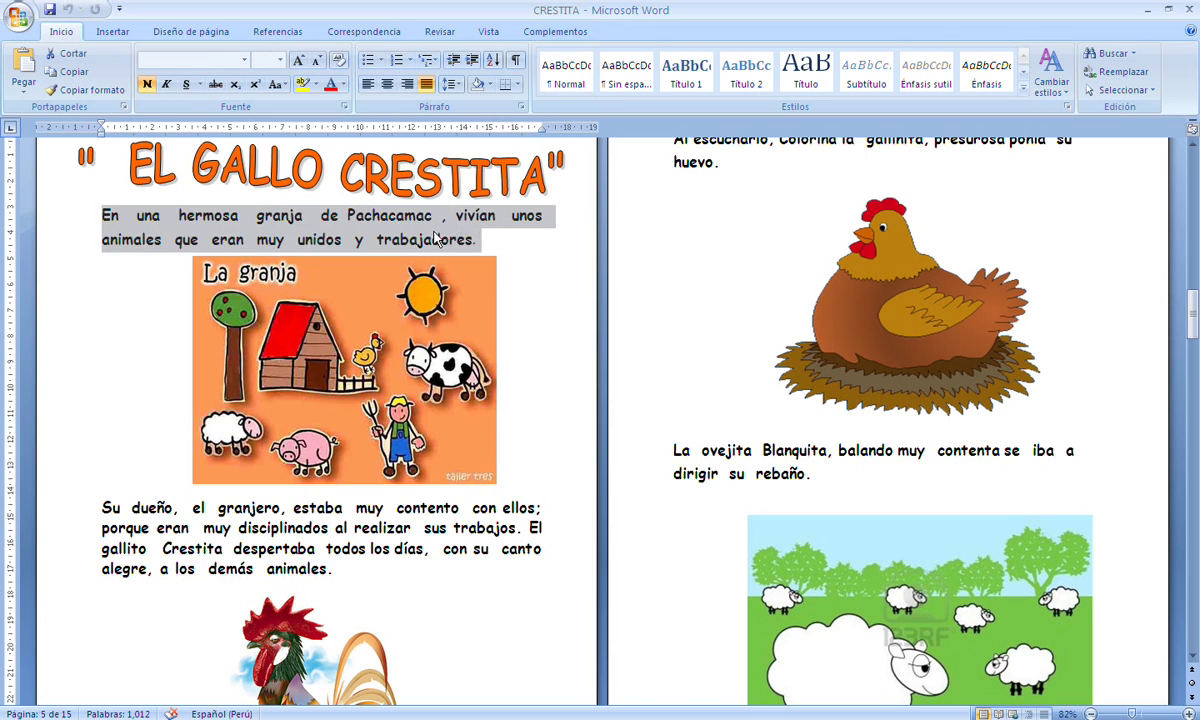
right_click(436, 237)
left_click(480, 262)
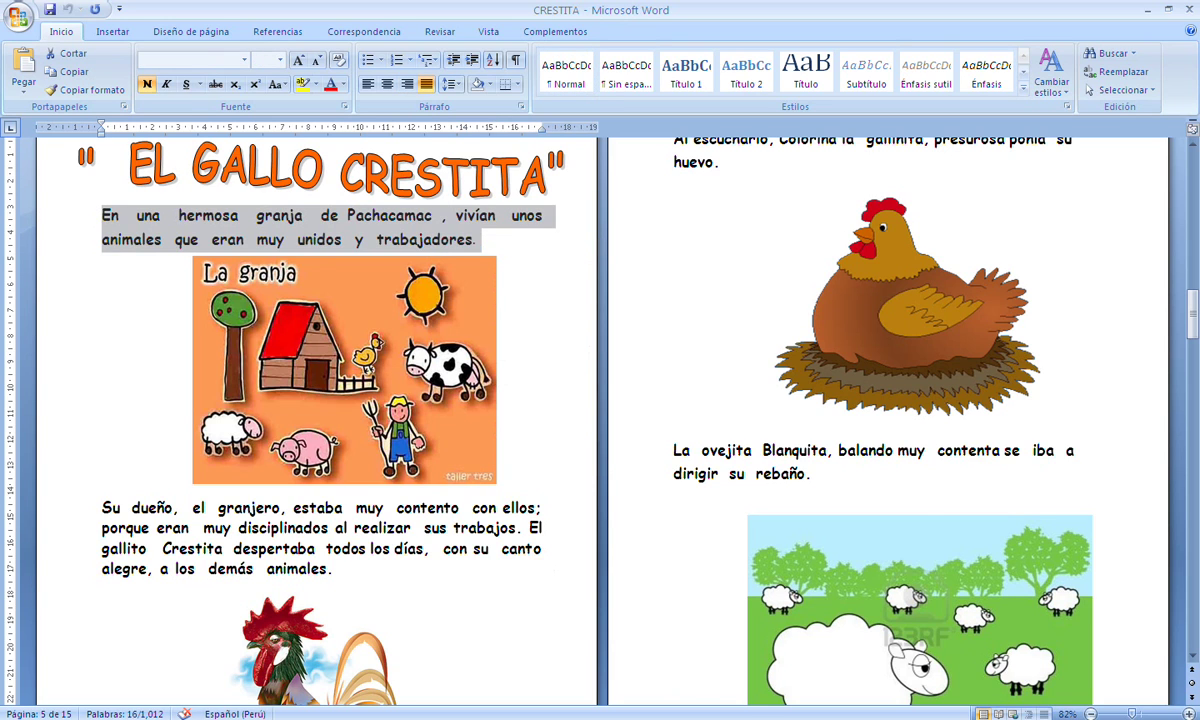
Switch back to Sothink SWF Easy and paste the copied sentence into the Page1 text box, left-aligned at font size 9.
key("alt+Tab")
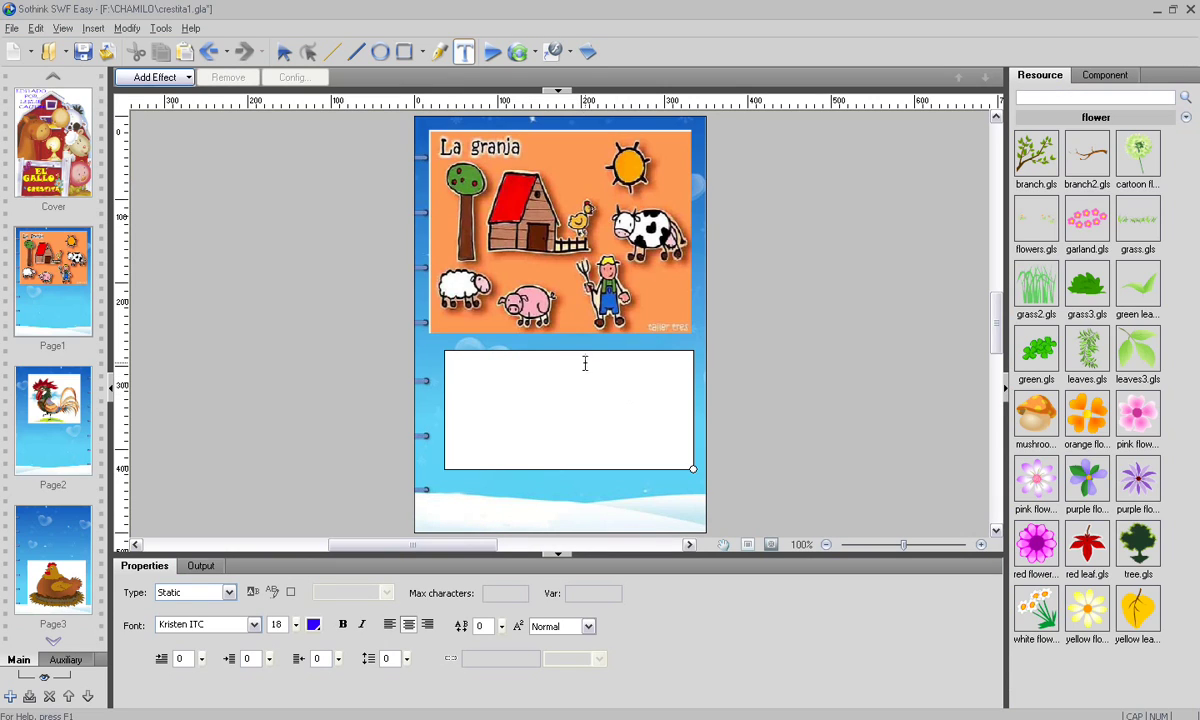
left_click(427, 624)
left_click(296, 627)
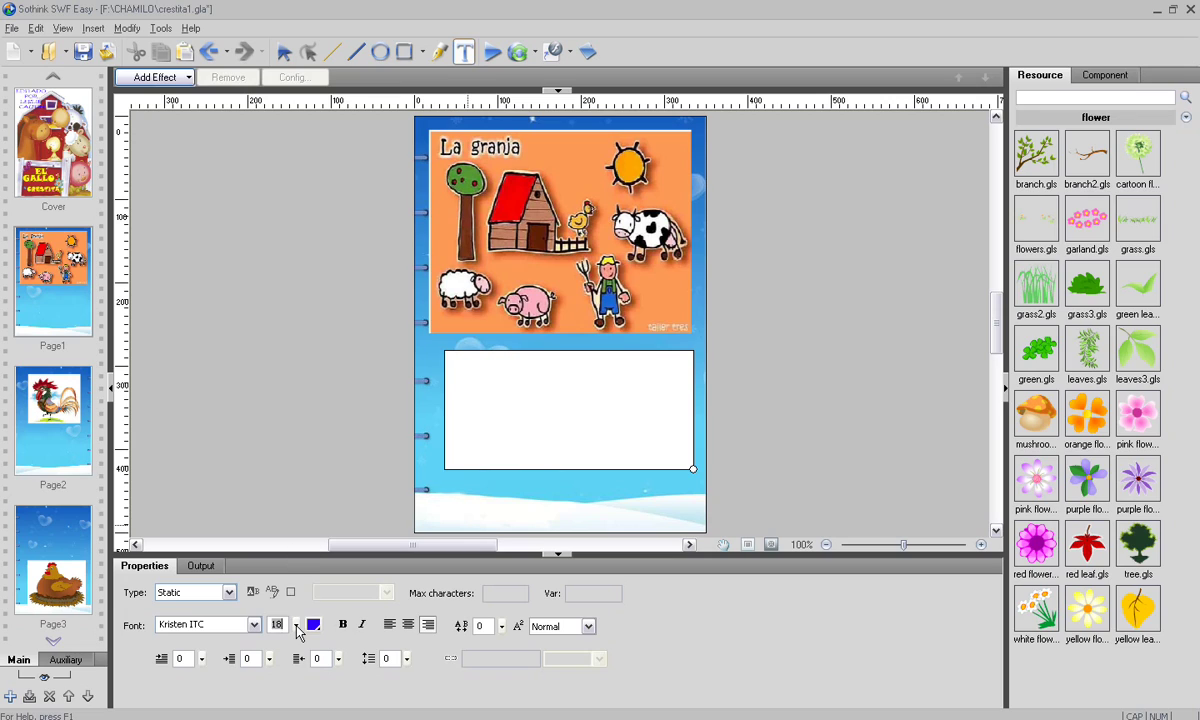
left_click_drag(296, 627, 298, 644)
left_click(456, 369)
left_click(390, 624)
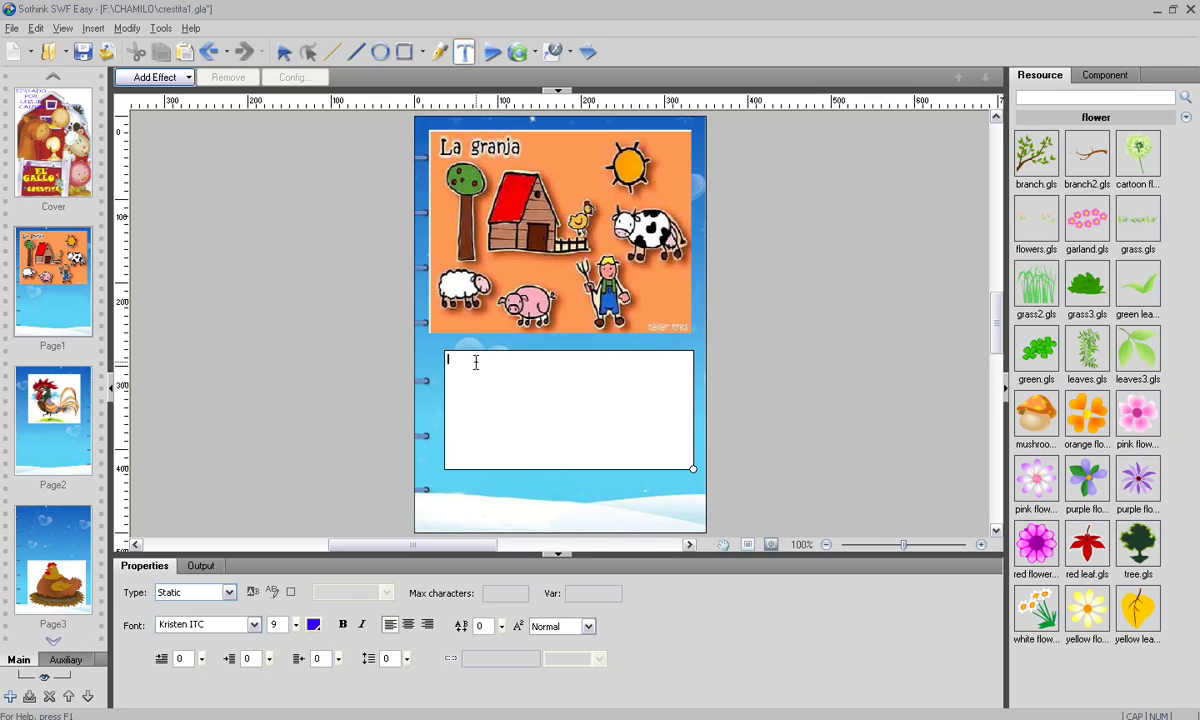
key("ctrl+v")
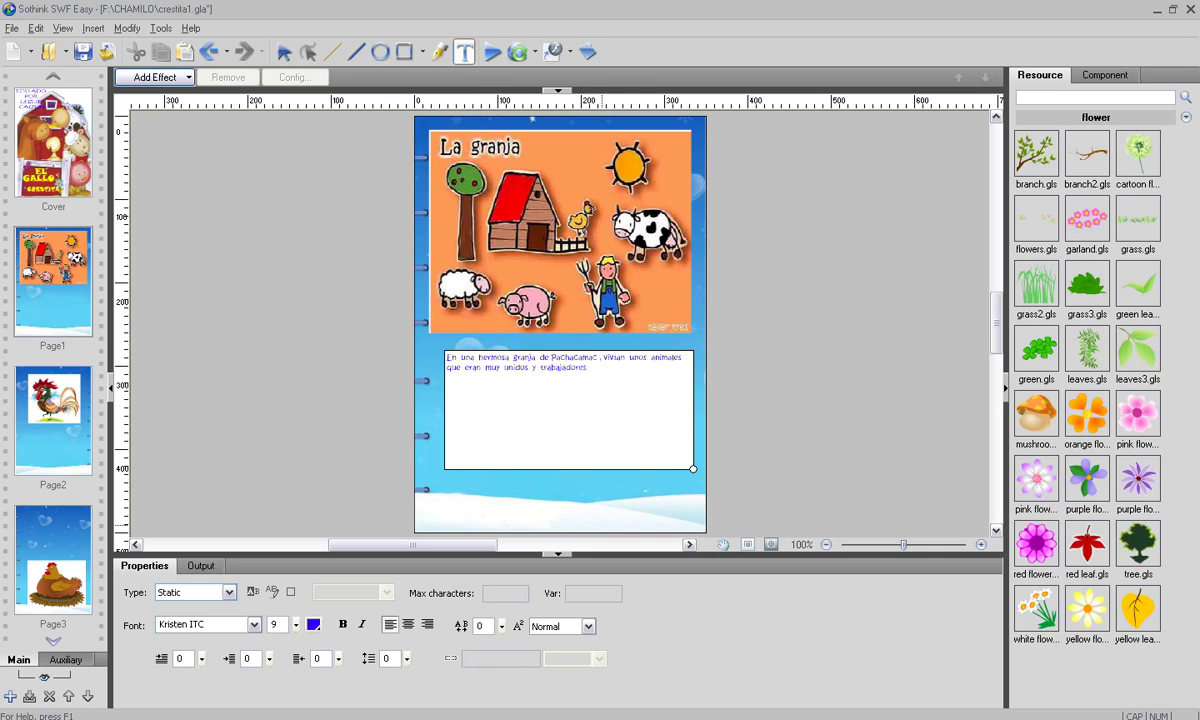
Switch to the CRESTITA Word document and copy only the sentence from "Su dueño, el granjero" to "realizar sus trabajos.".
key("alt+Tab")
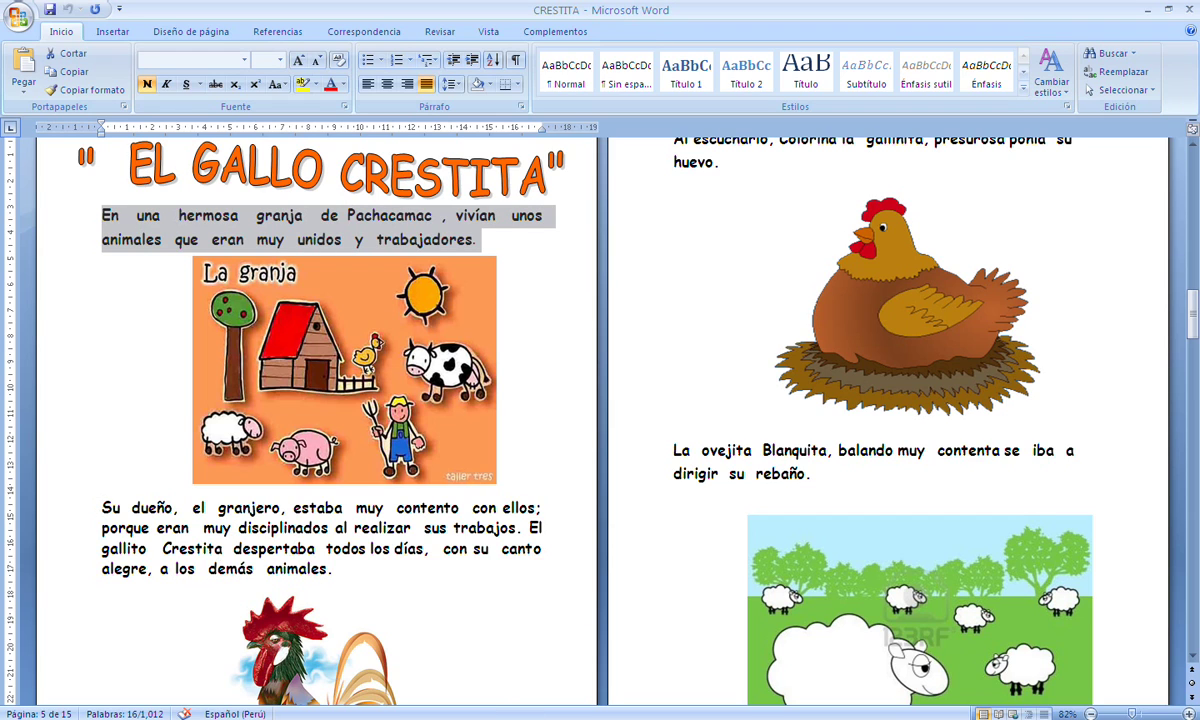
key("alt+Tab")
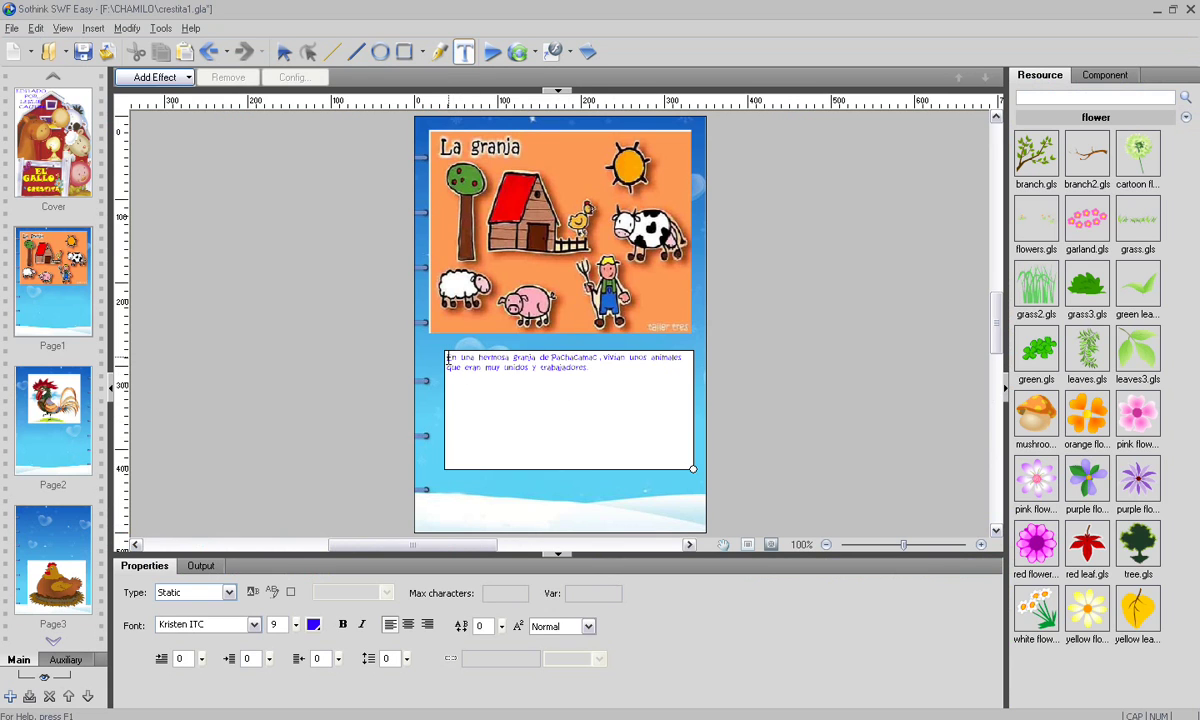
key("alt+Tab")
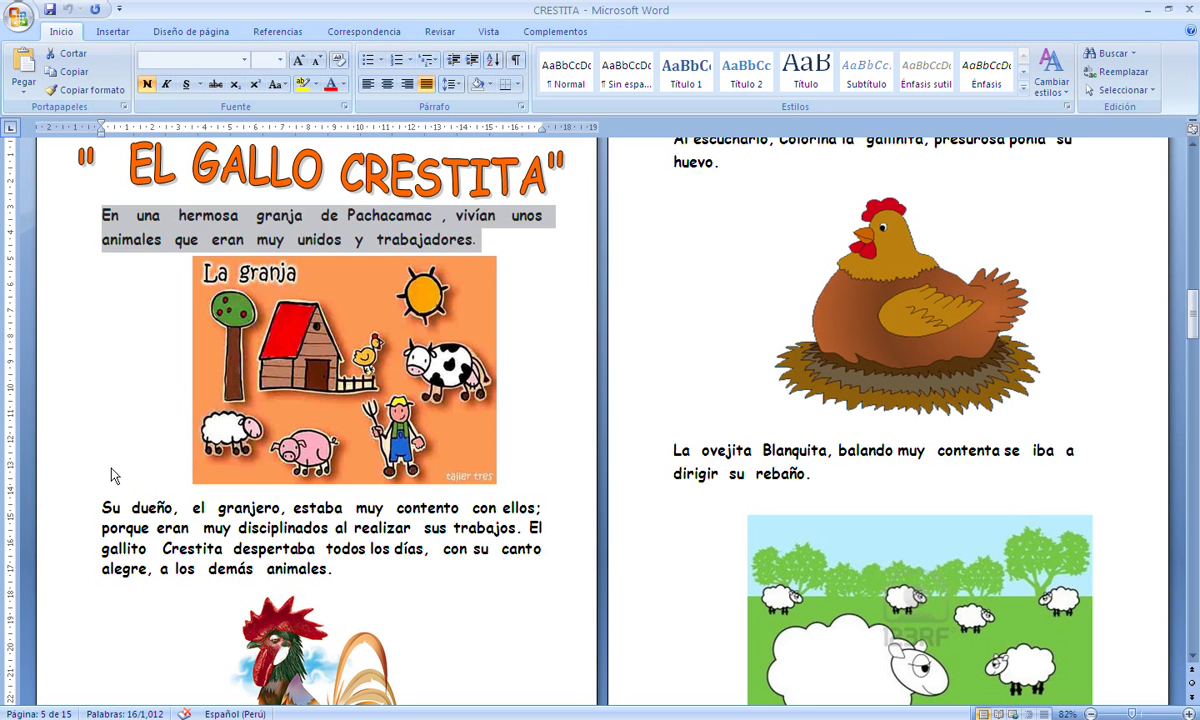
left_click_drag(97, 505, 342, 578)
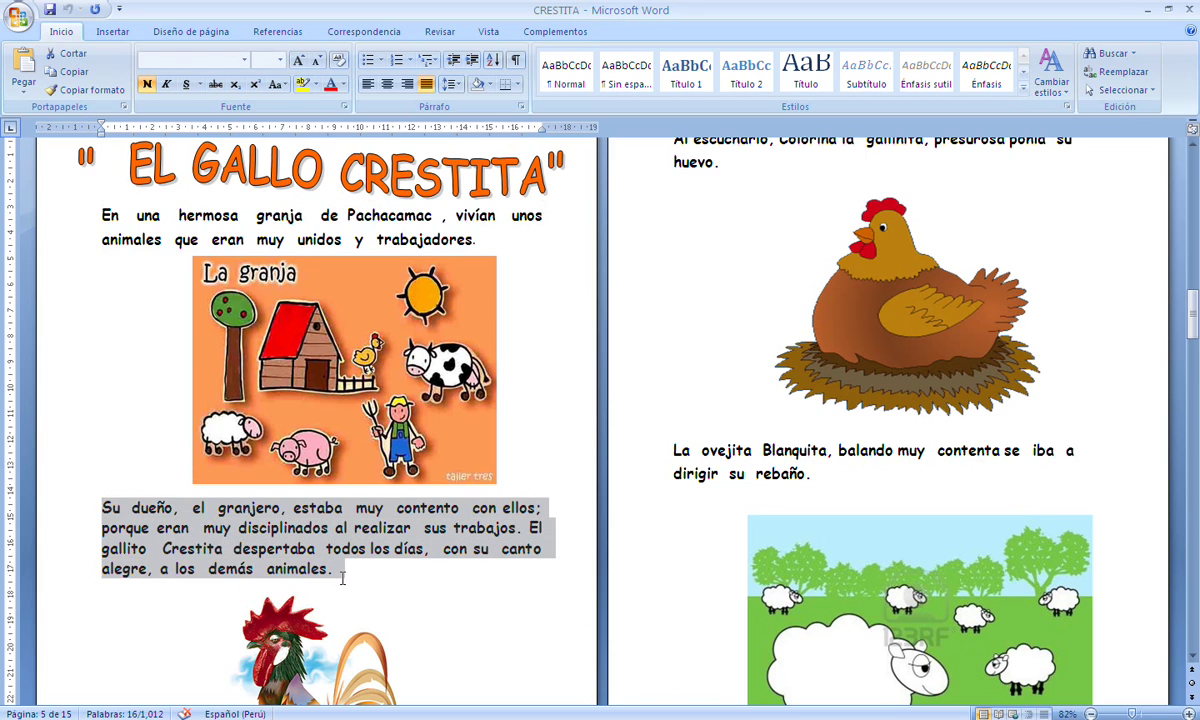
scroll(344, 586, "down", 5)
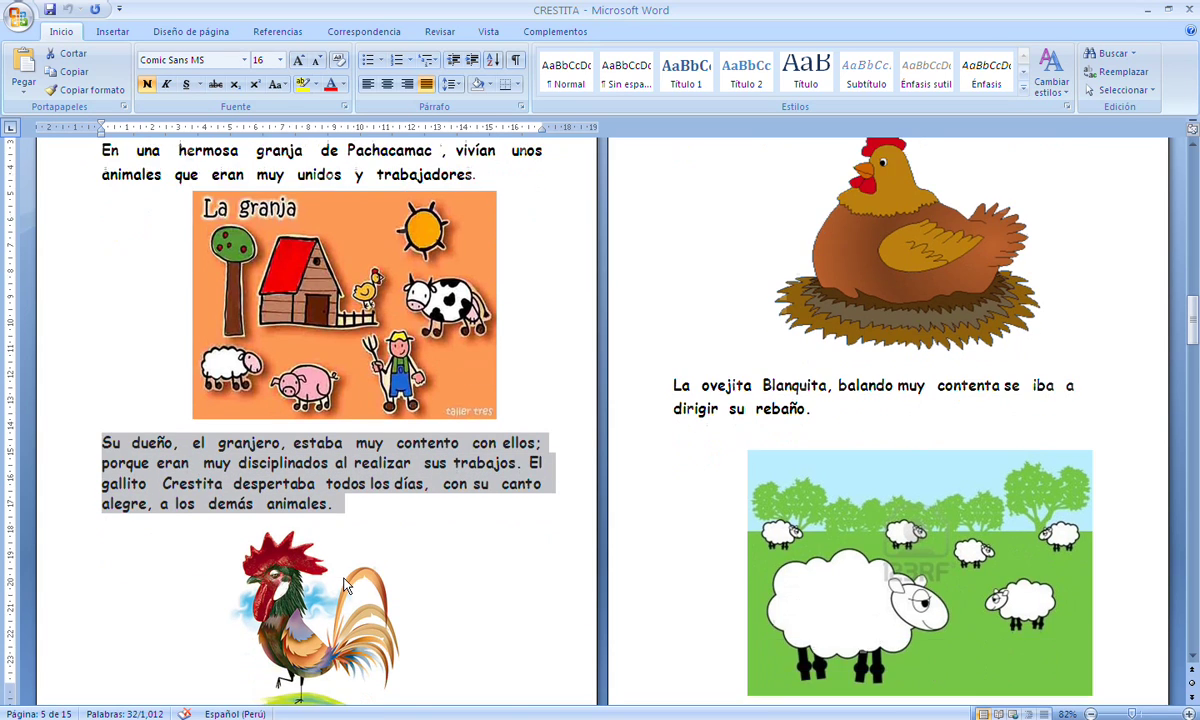
scroll(407, 540, "up", 2)
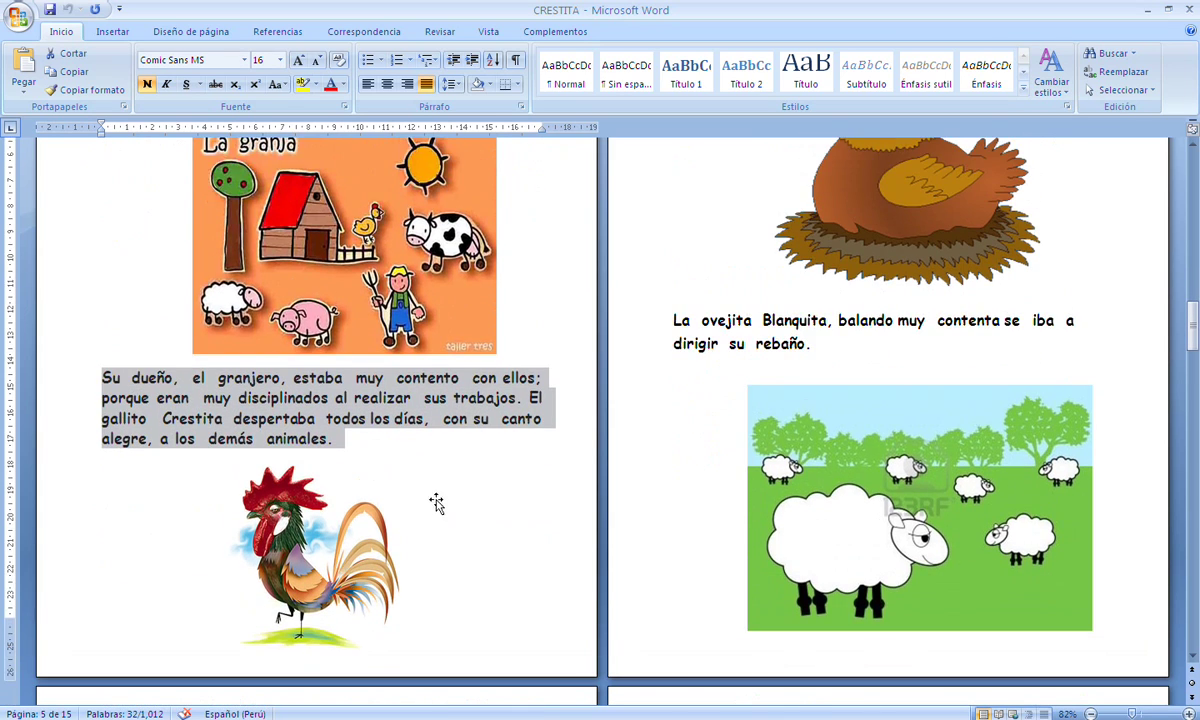
left_click(300, 460)
left_click_drag(99, 374, 465, 397)
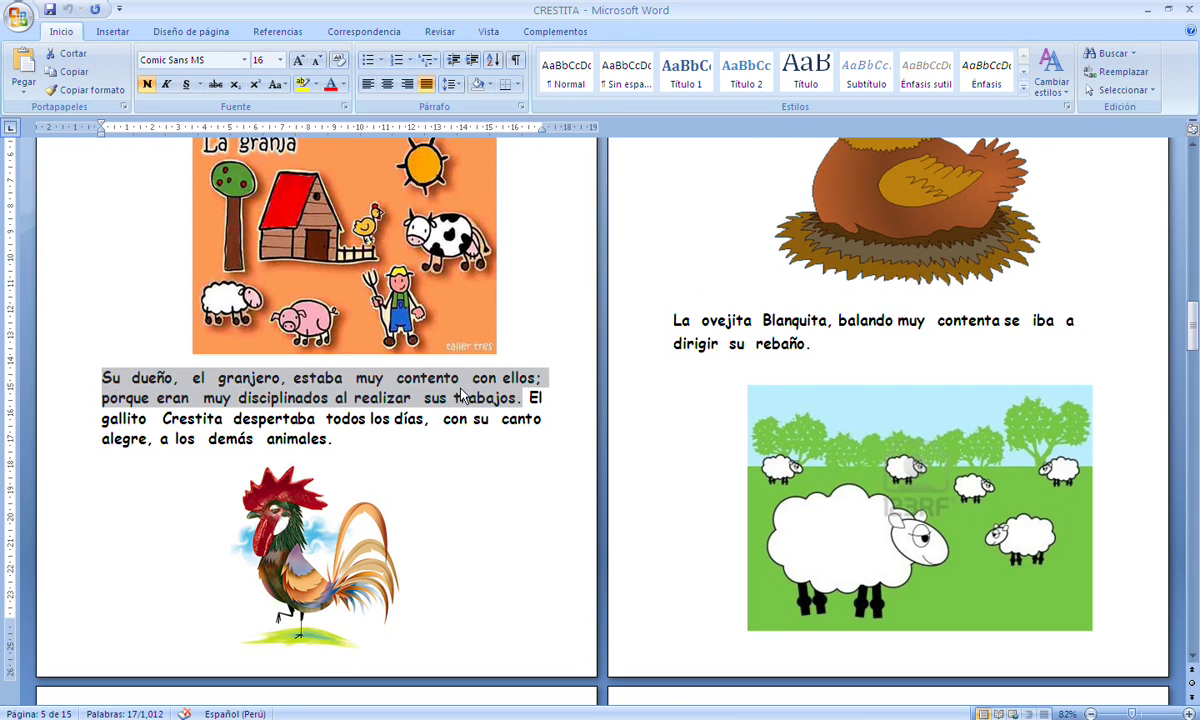
right_click(469, 394)
left_click(498, 418)
Return to Sothink SWF Easy and paste the second sentence on a new line after "trabajadores." in the Page1 text box.
key("alt+Tab")
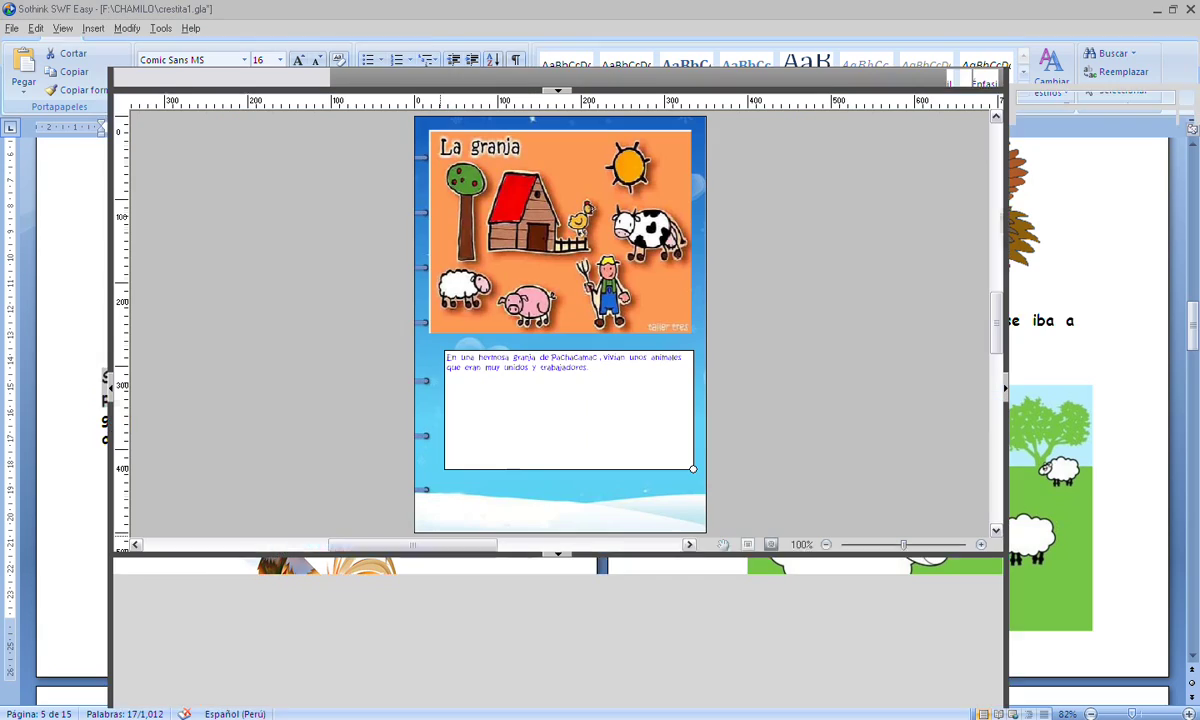
left_click(590, 367)
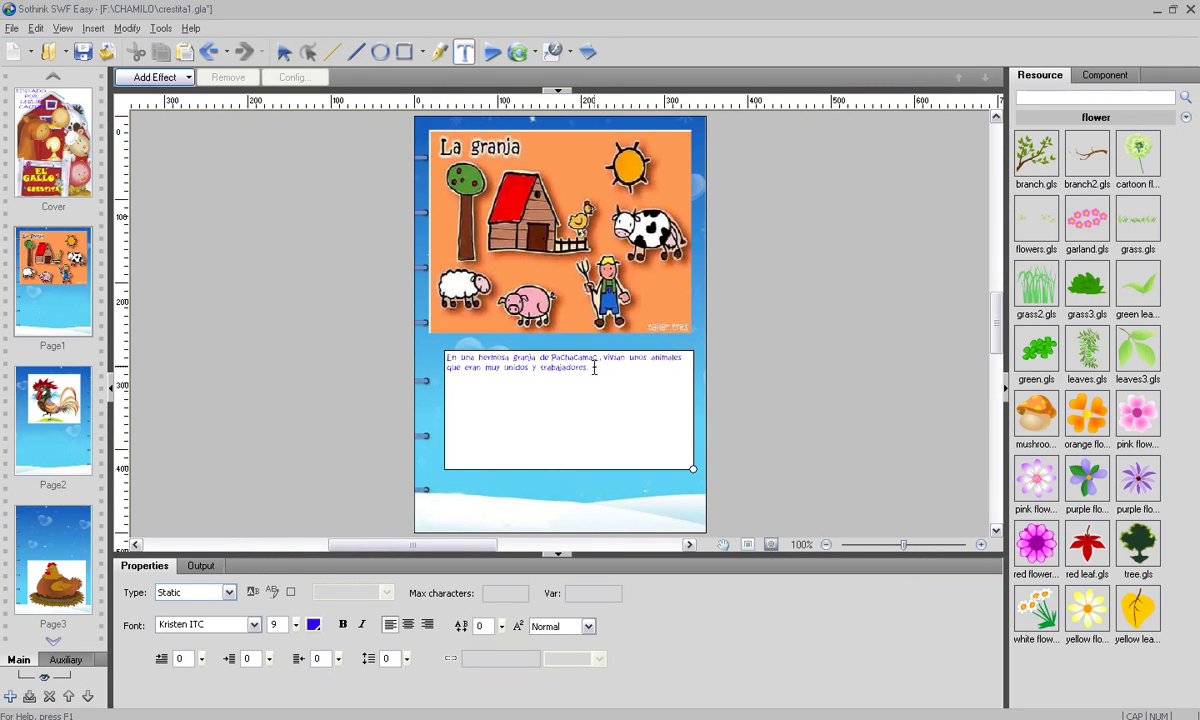
key("Return")
key("ctrl+v")
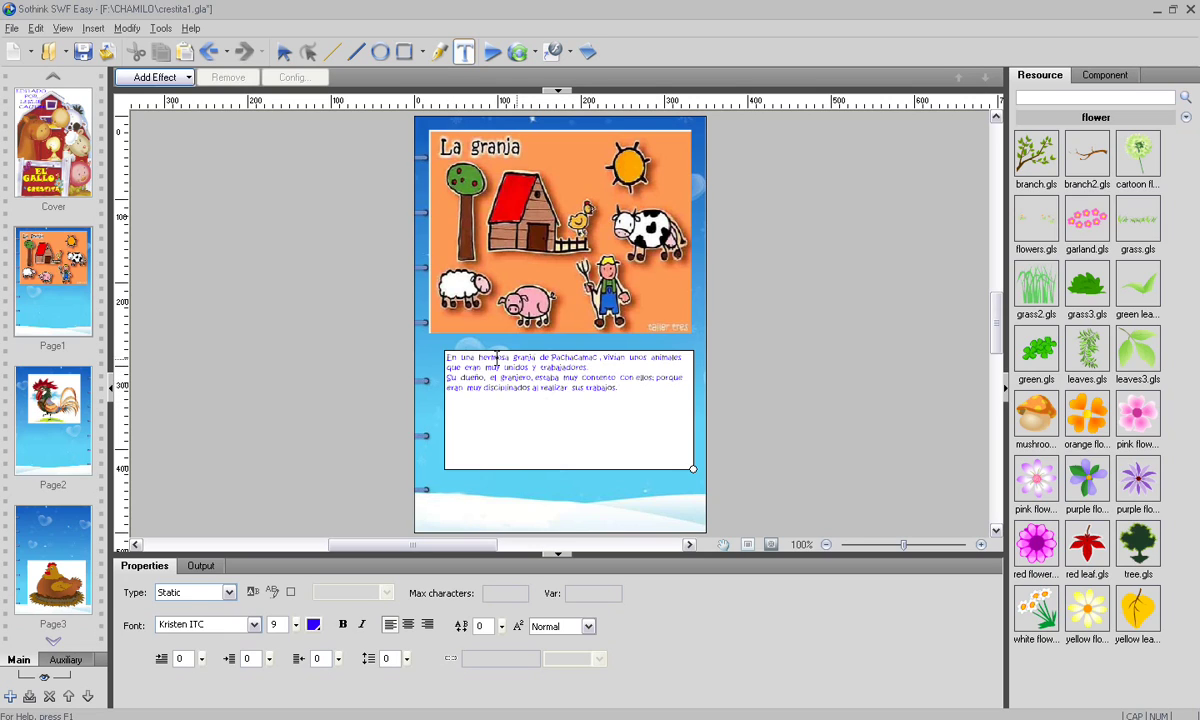
Set both story sentences in the Page1 text box to font size 17 and centre them.
left_click_drag(447, 355, 620, 388)
left_click(296, 625)
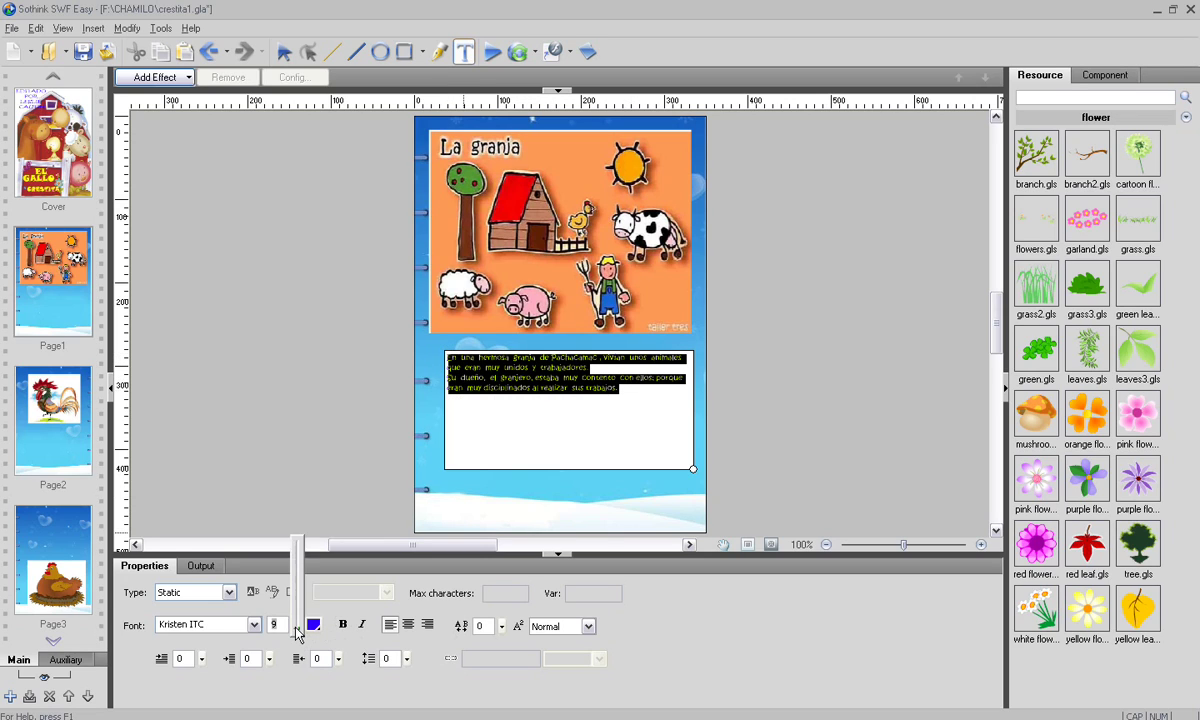
left_click(296, 625)
scroll(296, 625, "up", 9)
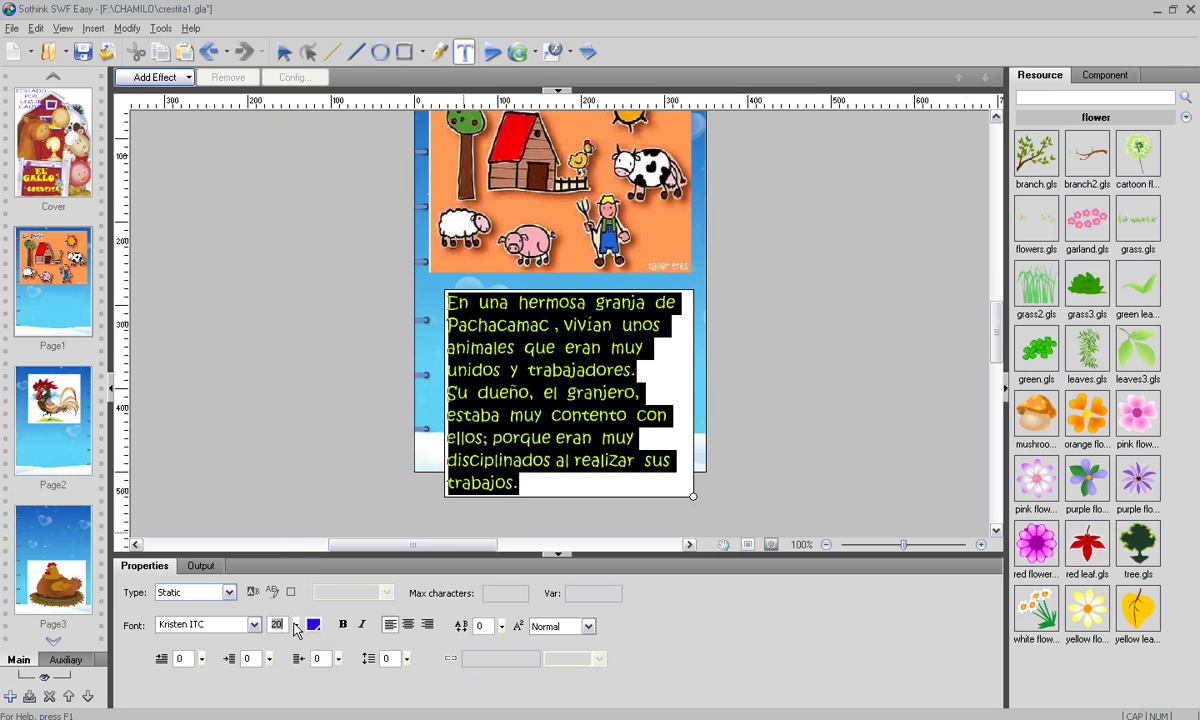
left_click(296, 625)
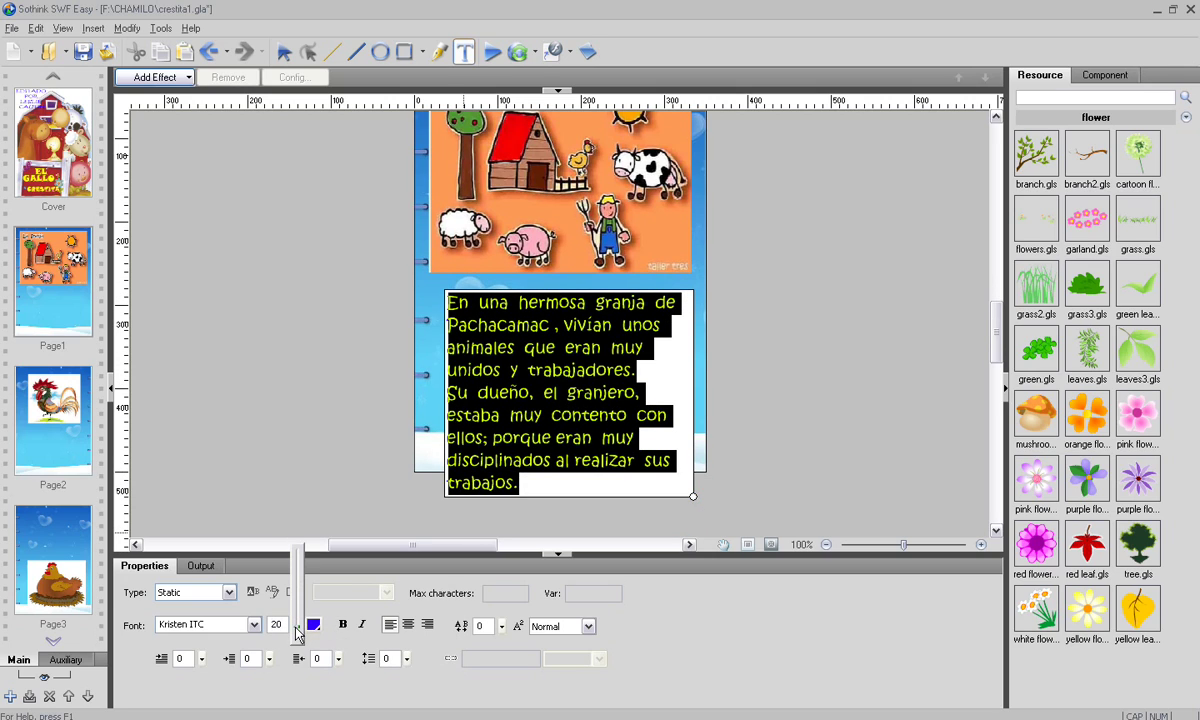
scroll(296, 633, "down", 2)
left_click(296, 633)
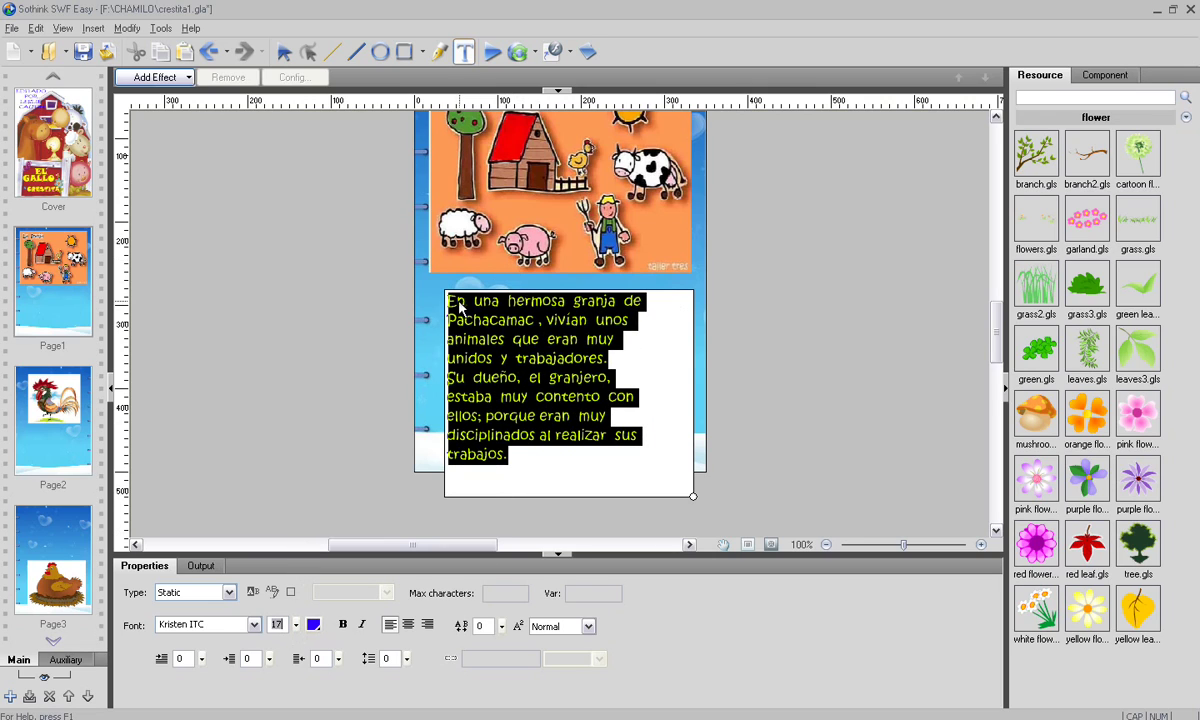
left_click(409, 625)
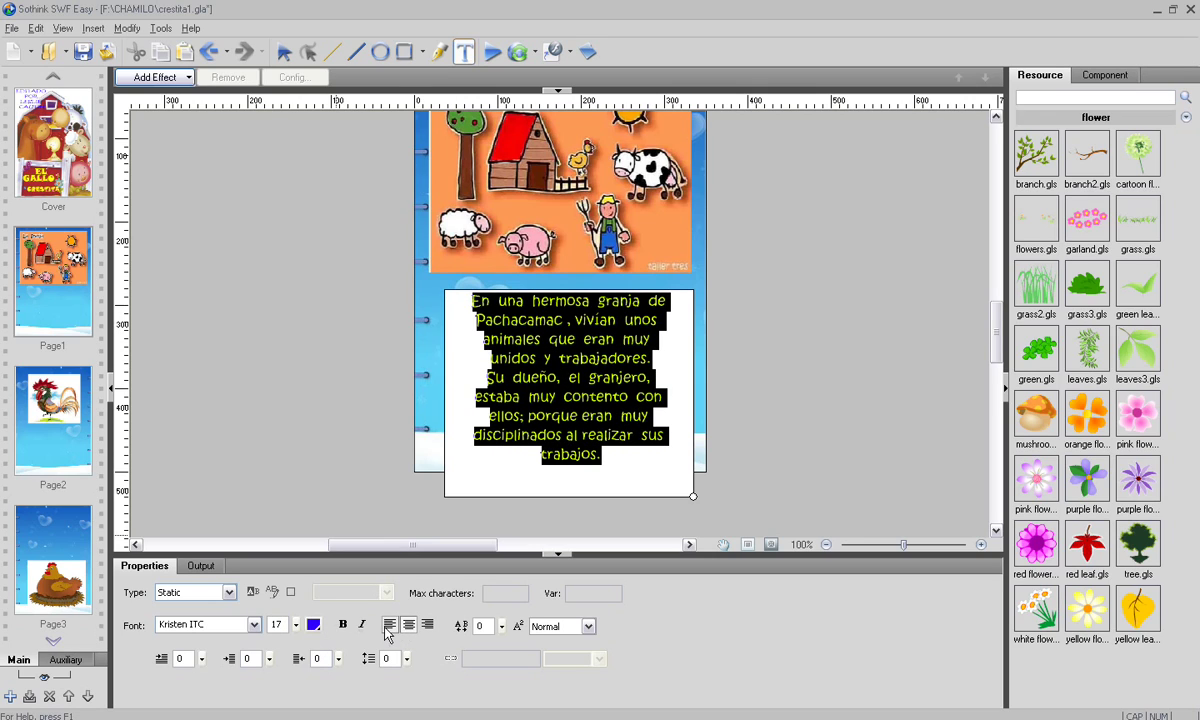
Left-align the Page1 story text and resize its box to extend slightly past the page's right edge and end at its bottom edge.
left_click(389, 626)
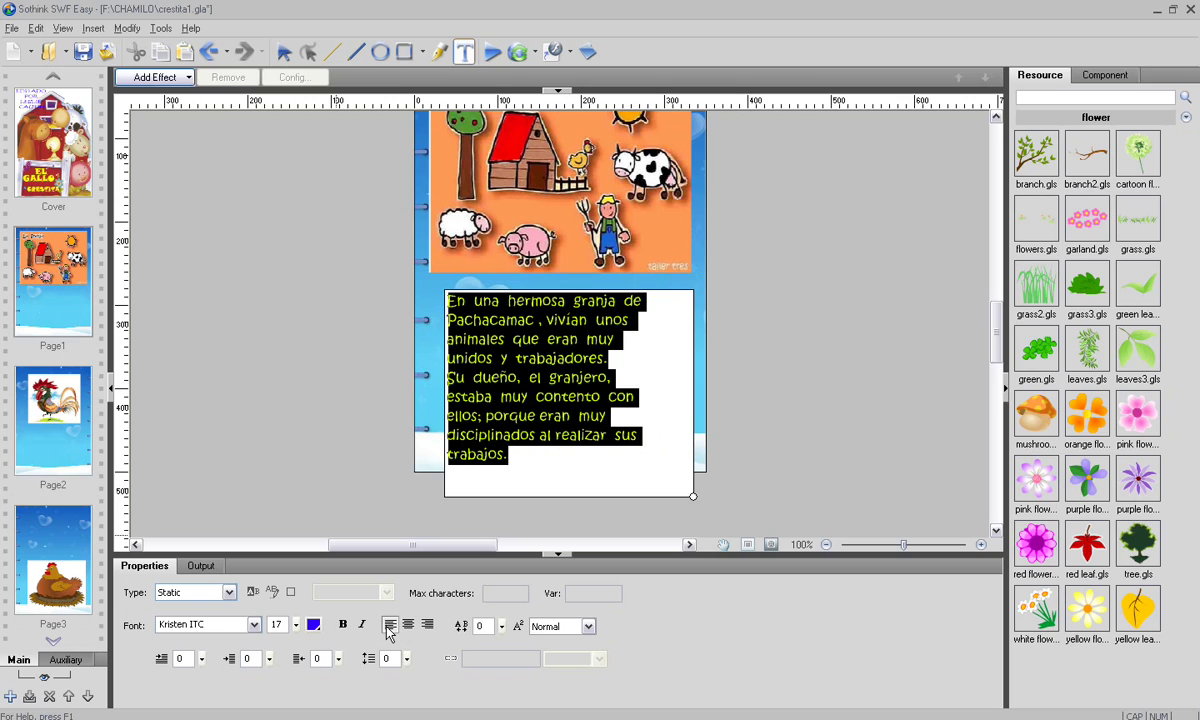
left_click_drag(692, 498, 692, 463)
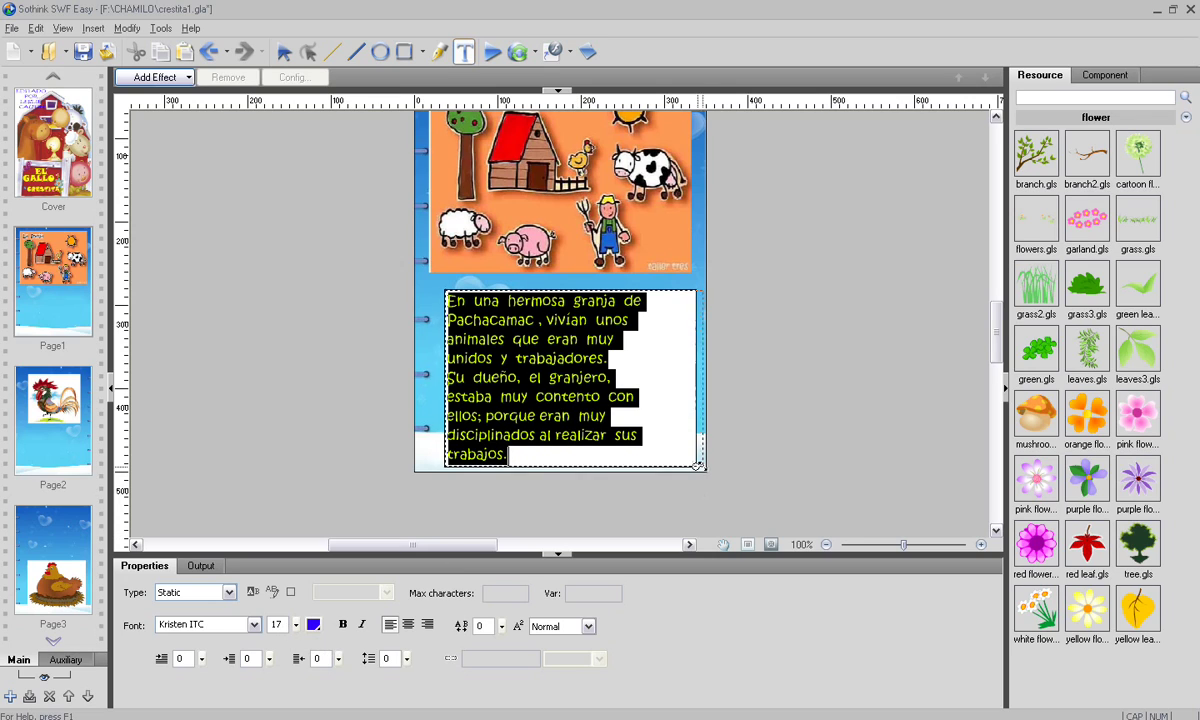
left_click_drag(697, 466, 704, 467)
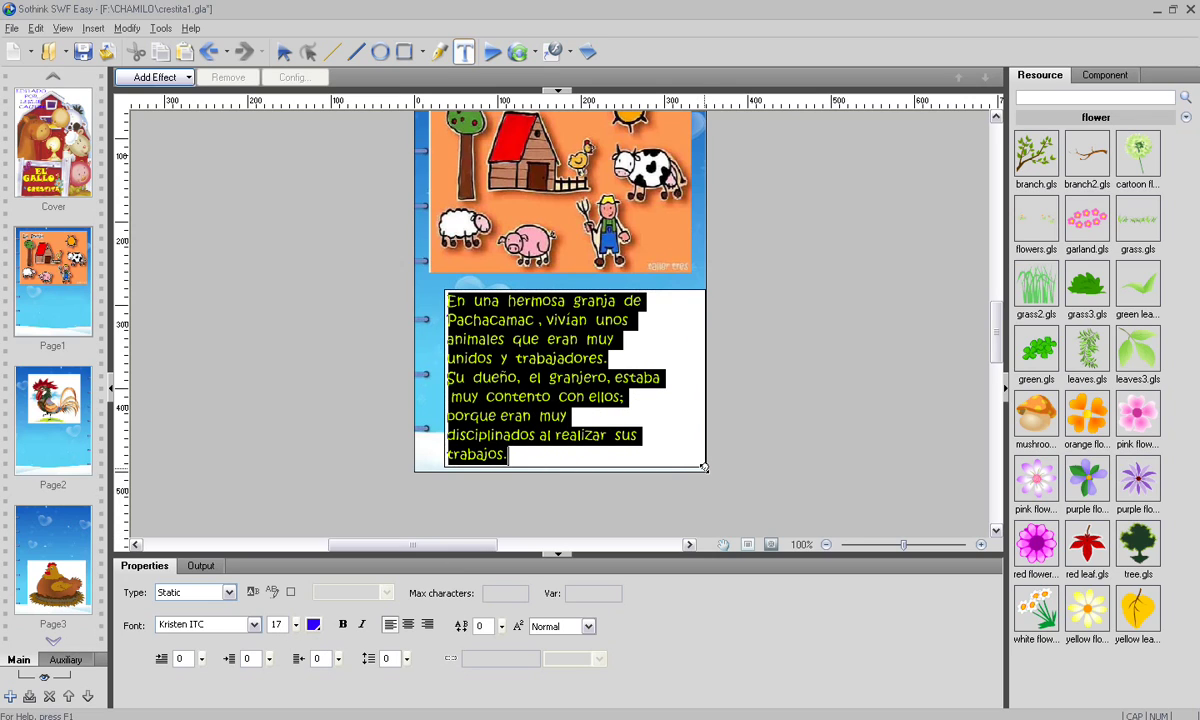
left_click_drag(718, 469, 722, 470)
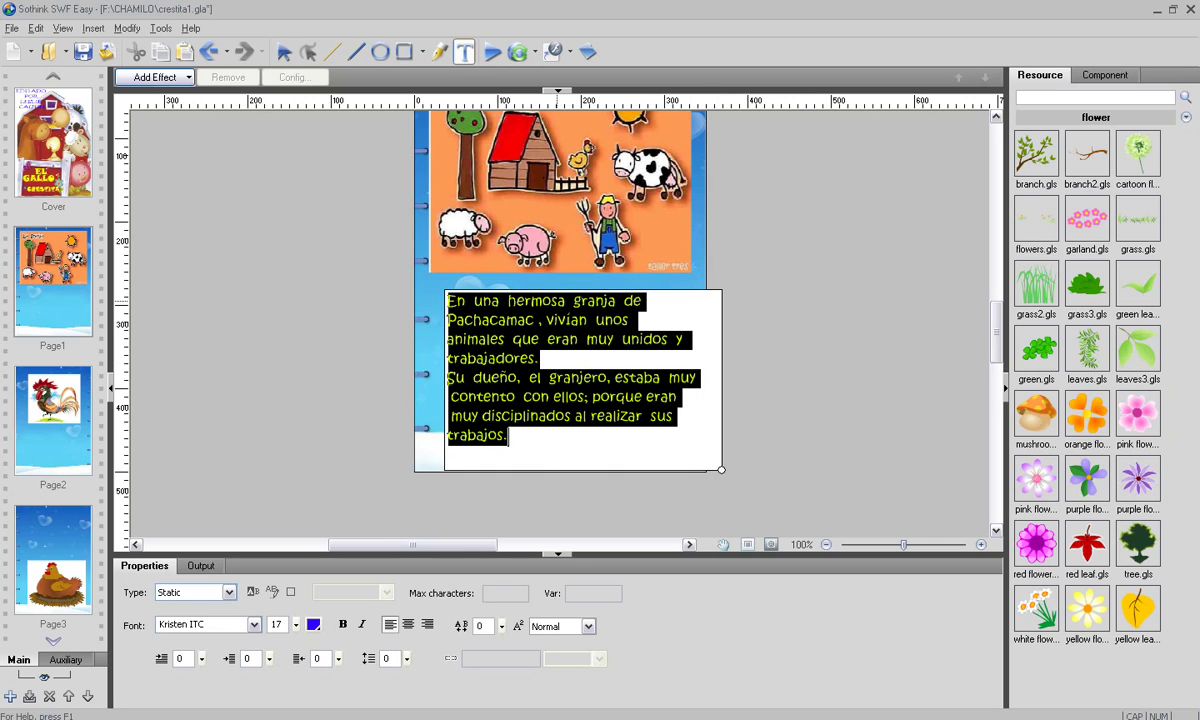
left_click(437, 432)
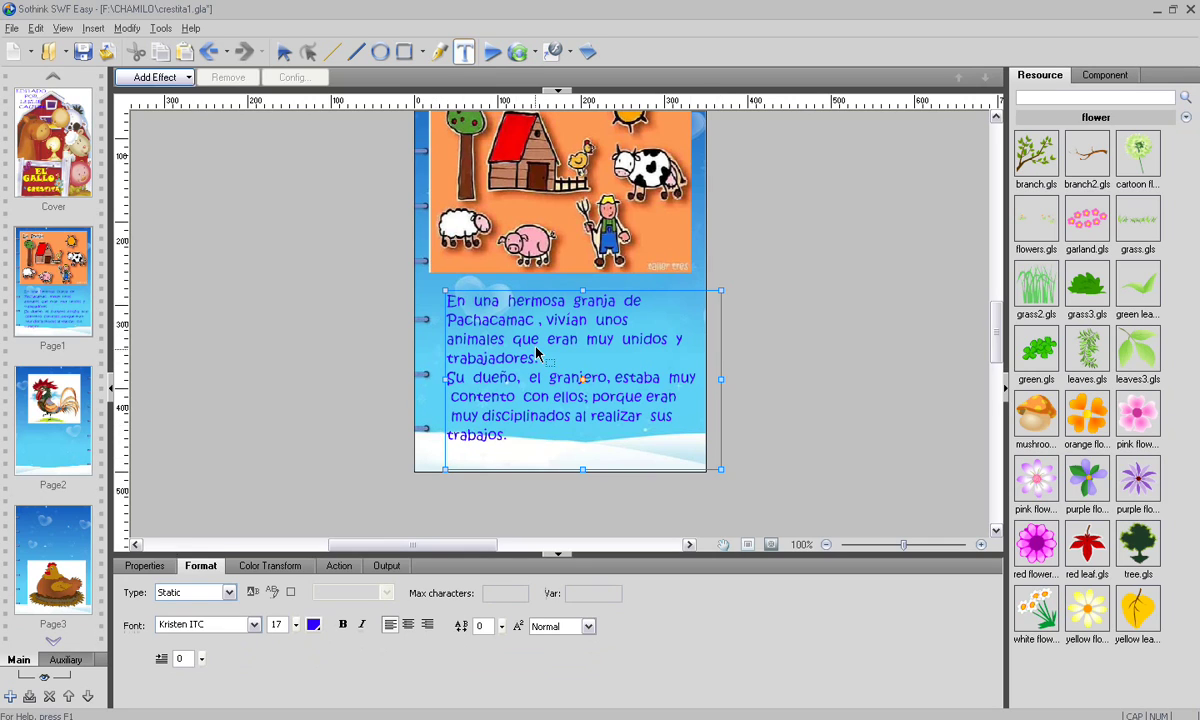
key("Escape")
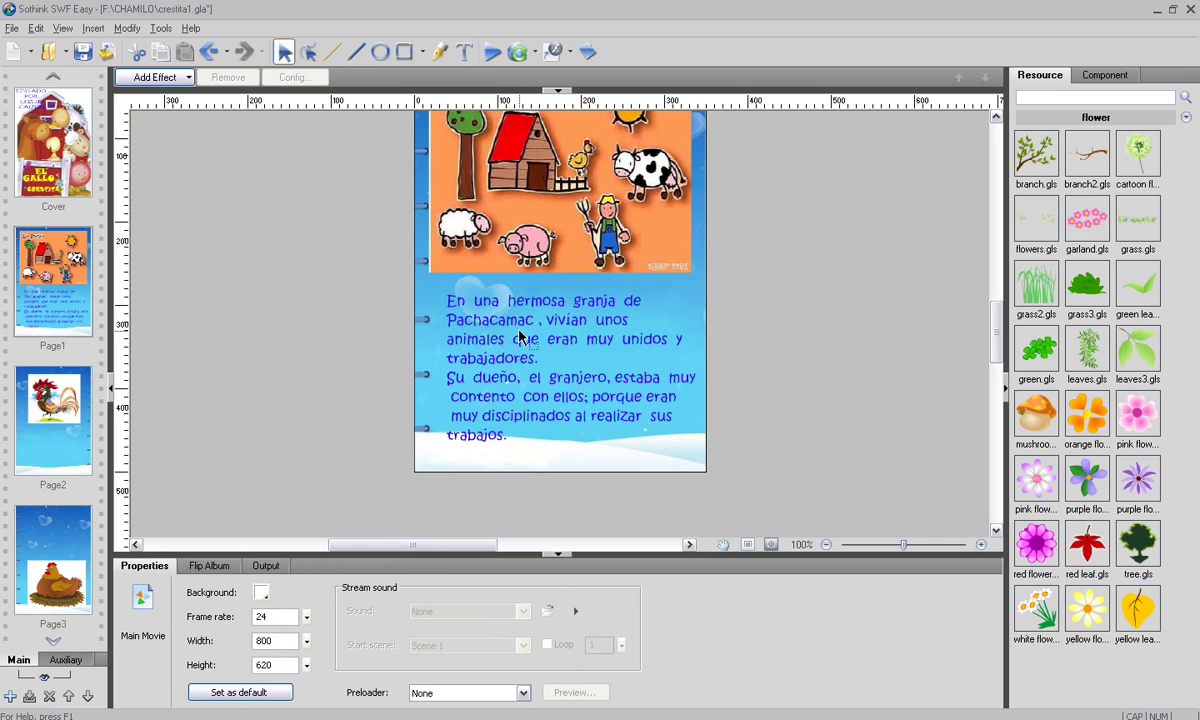
left_click(522, 340)
key("Delete")
key("ctrl+z")
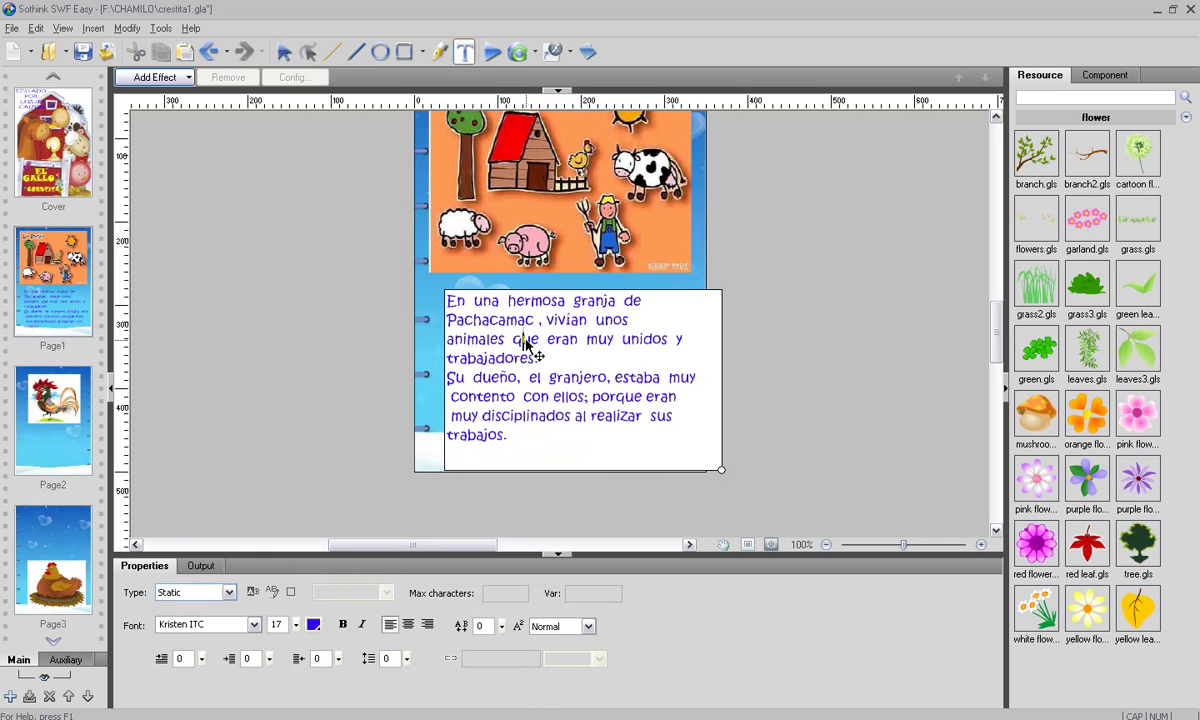
key("Escape")
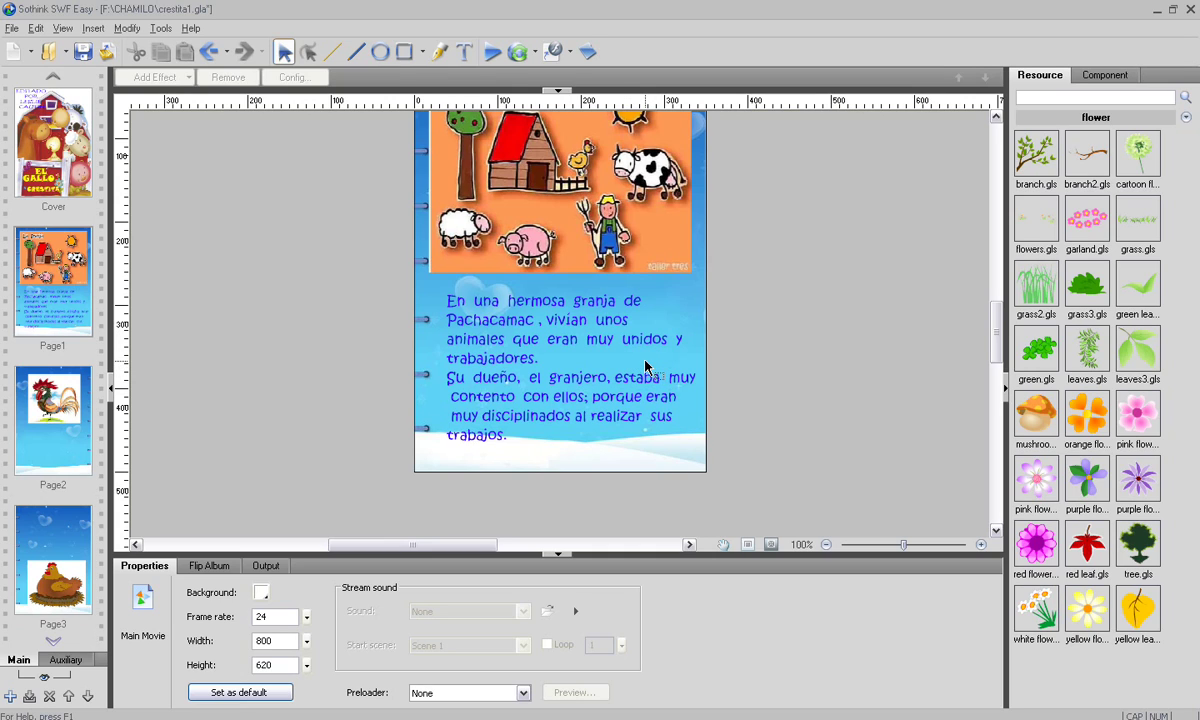
Select Page2, switch to the CRESTITA Word document and copy the sentence from "El gallito Crestita" to "demás animales.".
scroll(645, 368, "up", 3)
scroll(643, 367, "down", 3)
left_click(64, 461)
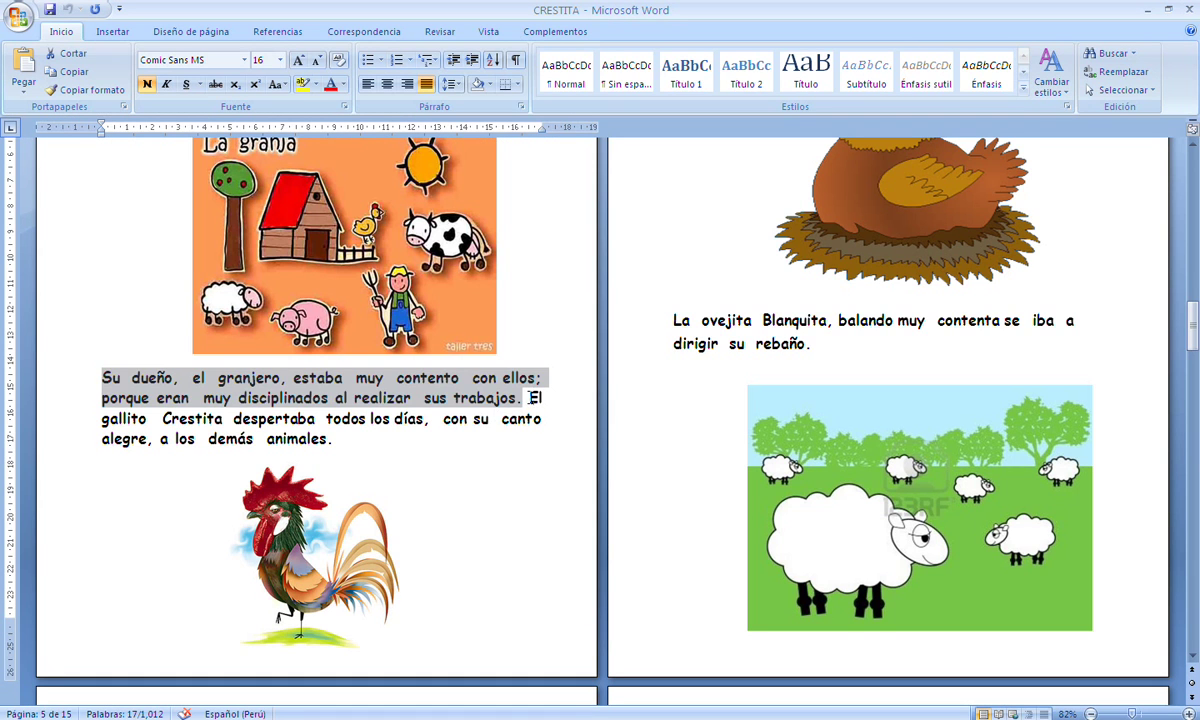
left_click(533, 398)
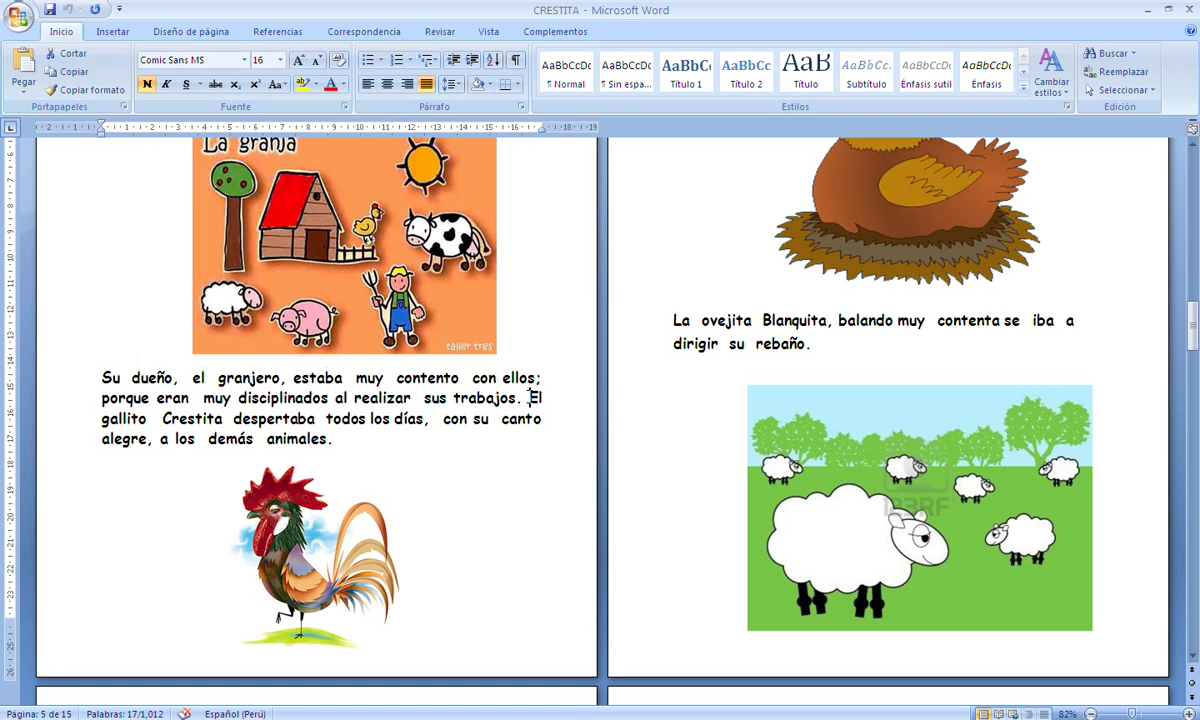
key("ctrl+shift+Down")
right_click(536, 417)
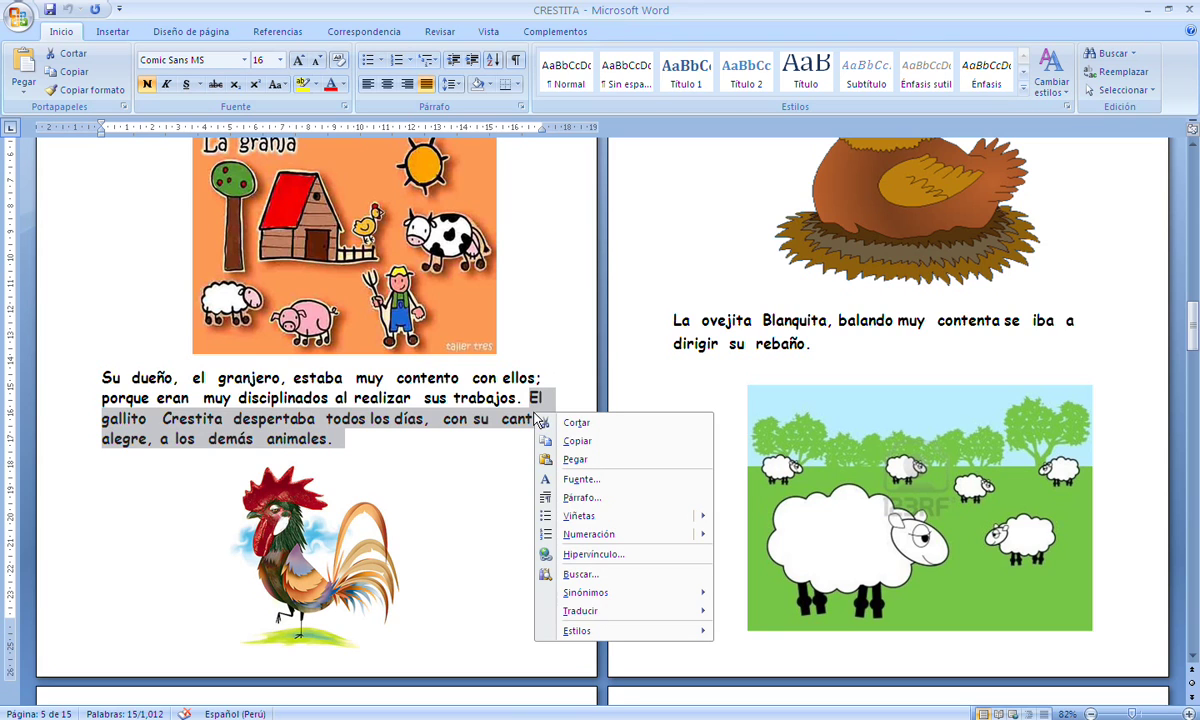
left_click(577, 441)
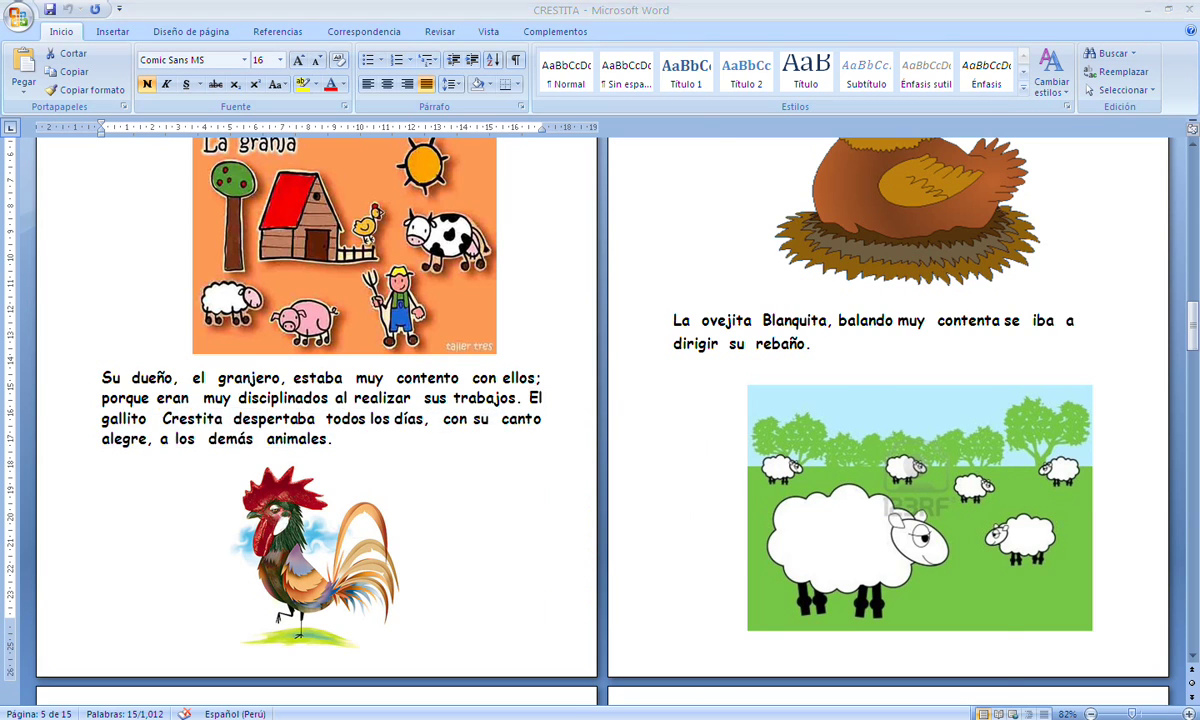
Return to Sothink SWF Easy, draw a text box about 290 px wide below the rooster picture on Page2 and paste the copied sentence.
key("alt+Tab")
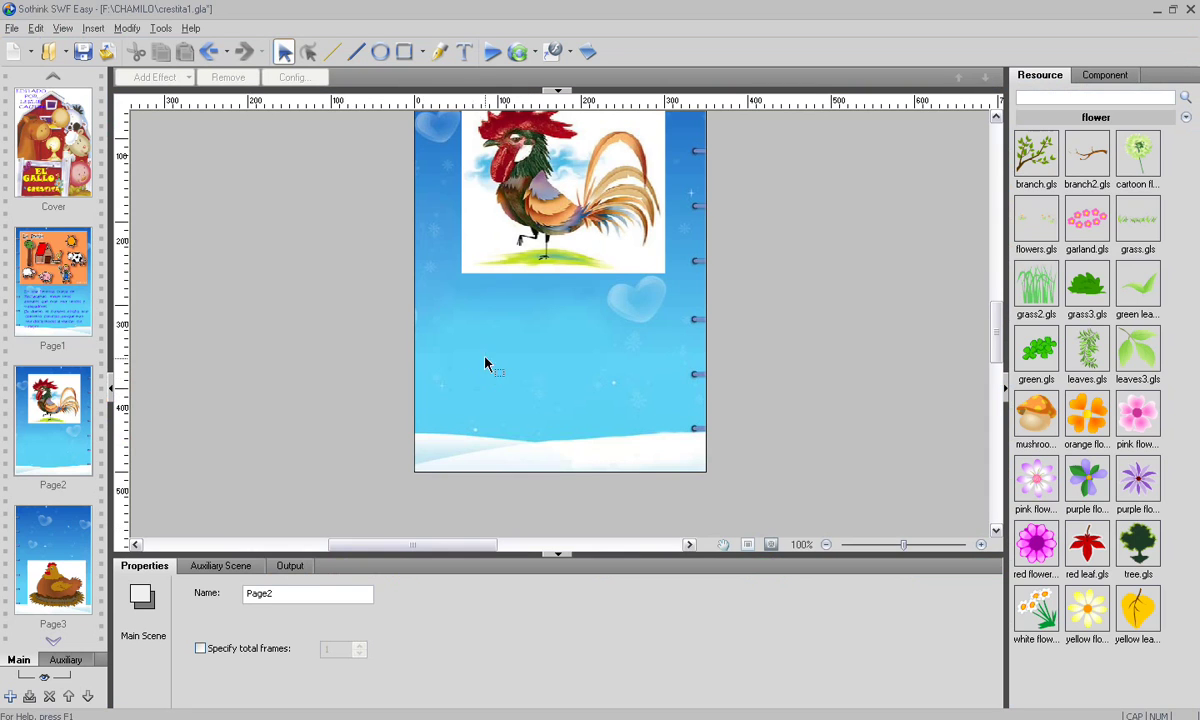
left_click(463, 52)
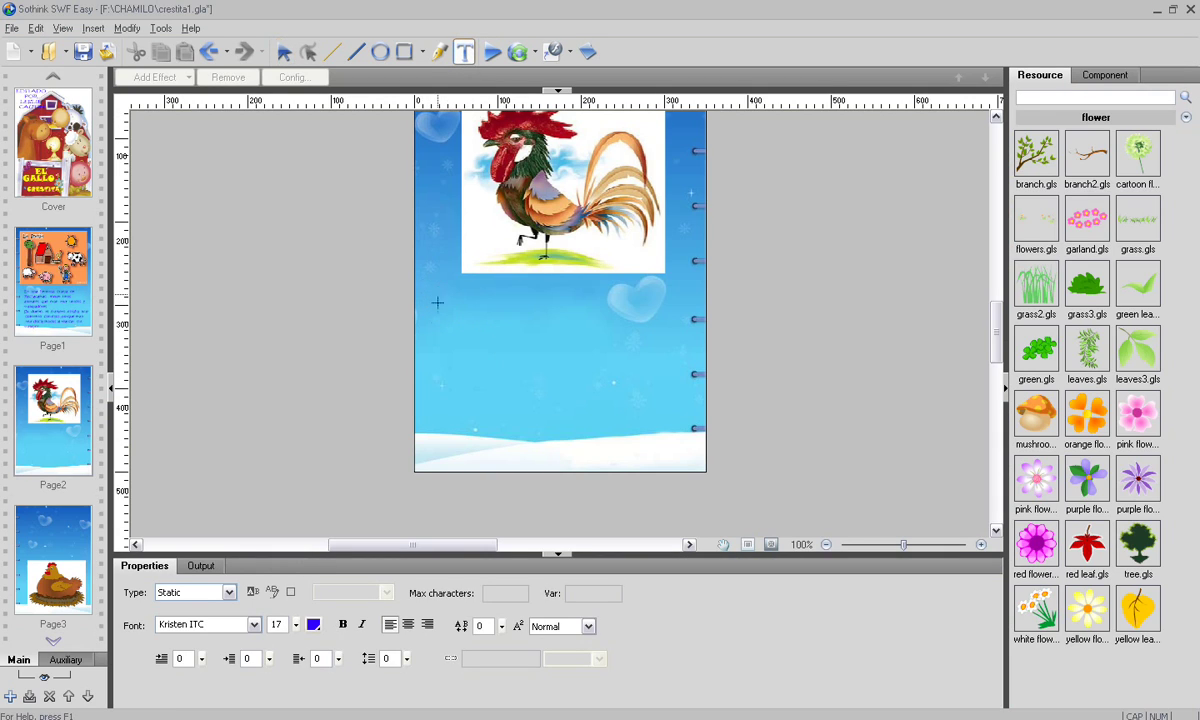
left_click_drag(437, 294, 682, 355)
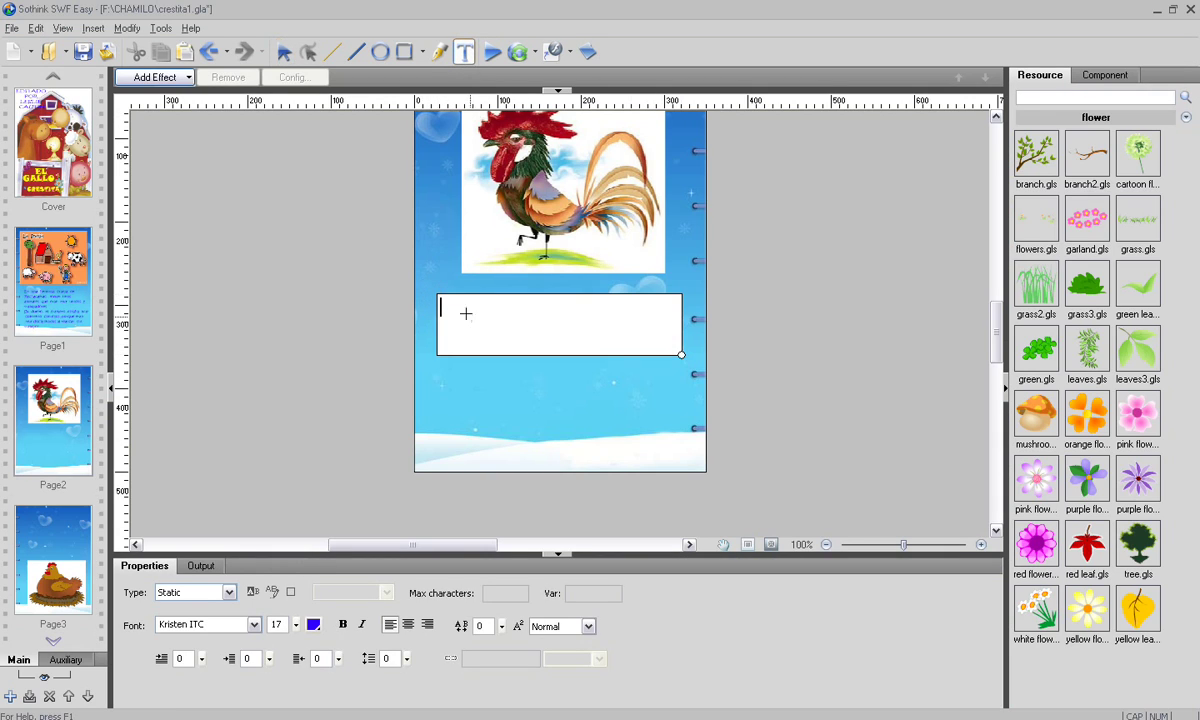
key("ctrl+v")
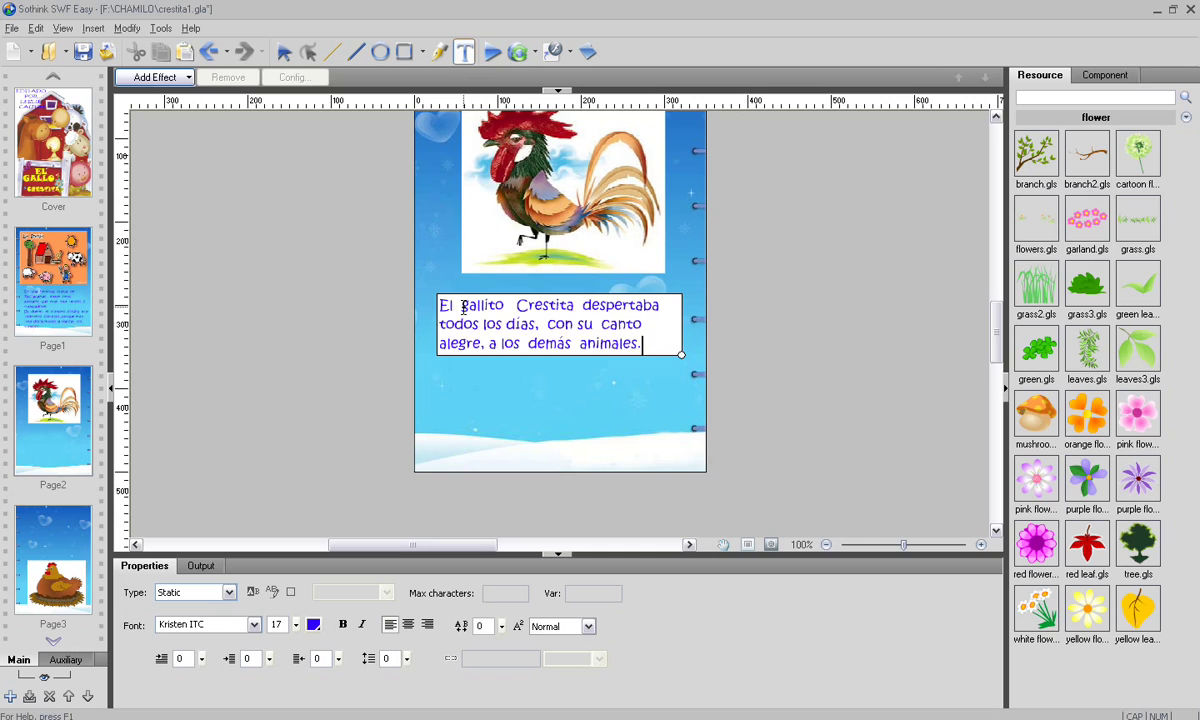
left_click(557, 396)
left_click(525, 447)
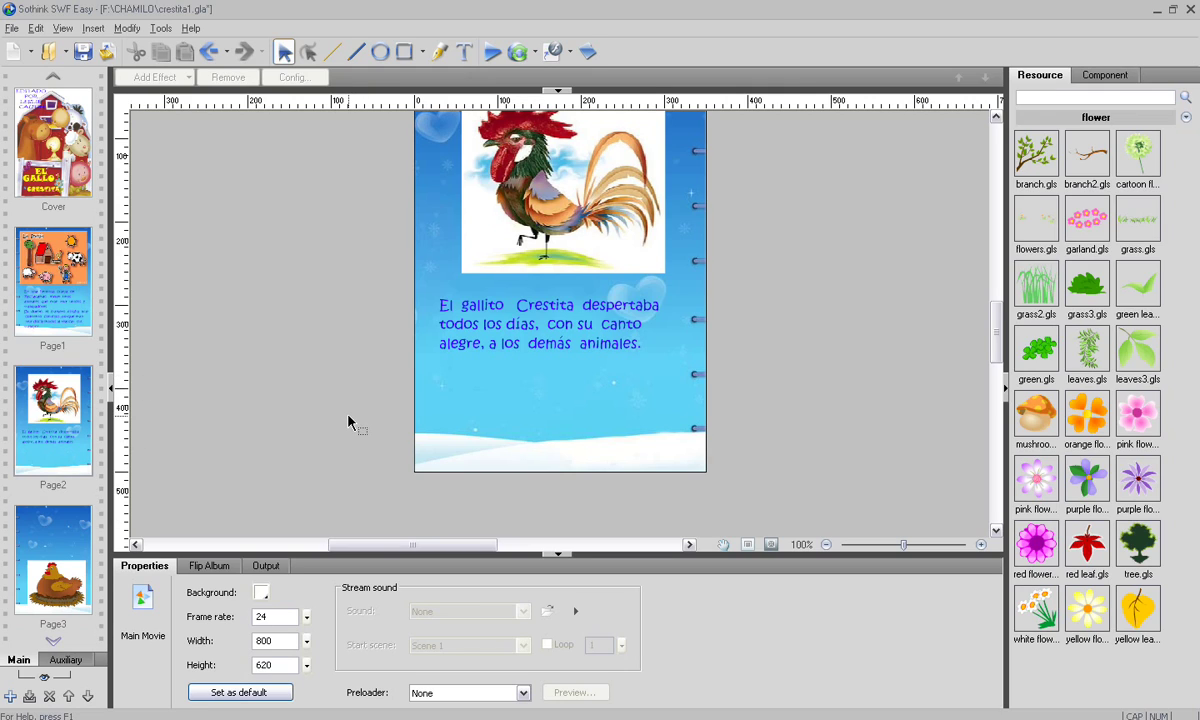
Save the album as crestita1 in the CHAMILO folder, replacing the existing file.
left_click(12, 28)
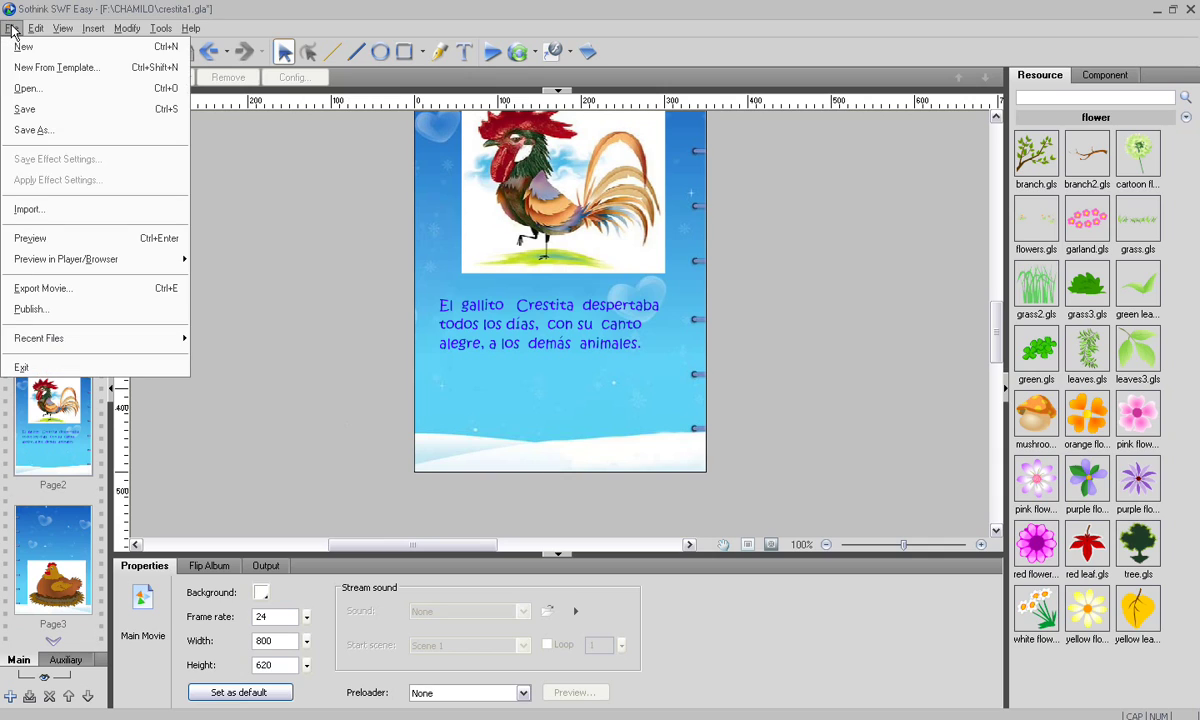
left_click(32, 130)
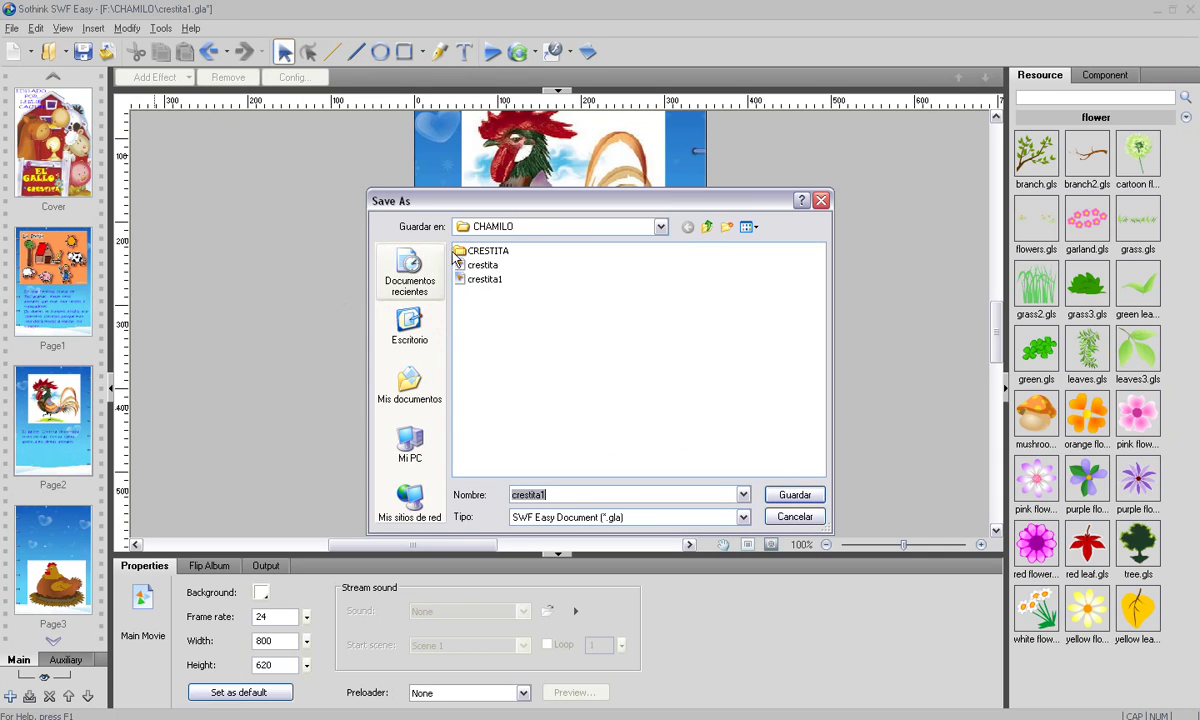
left_click(490, 280)
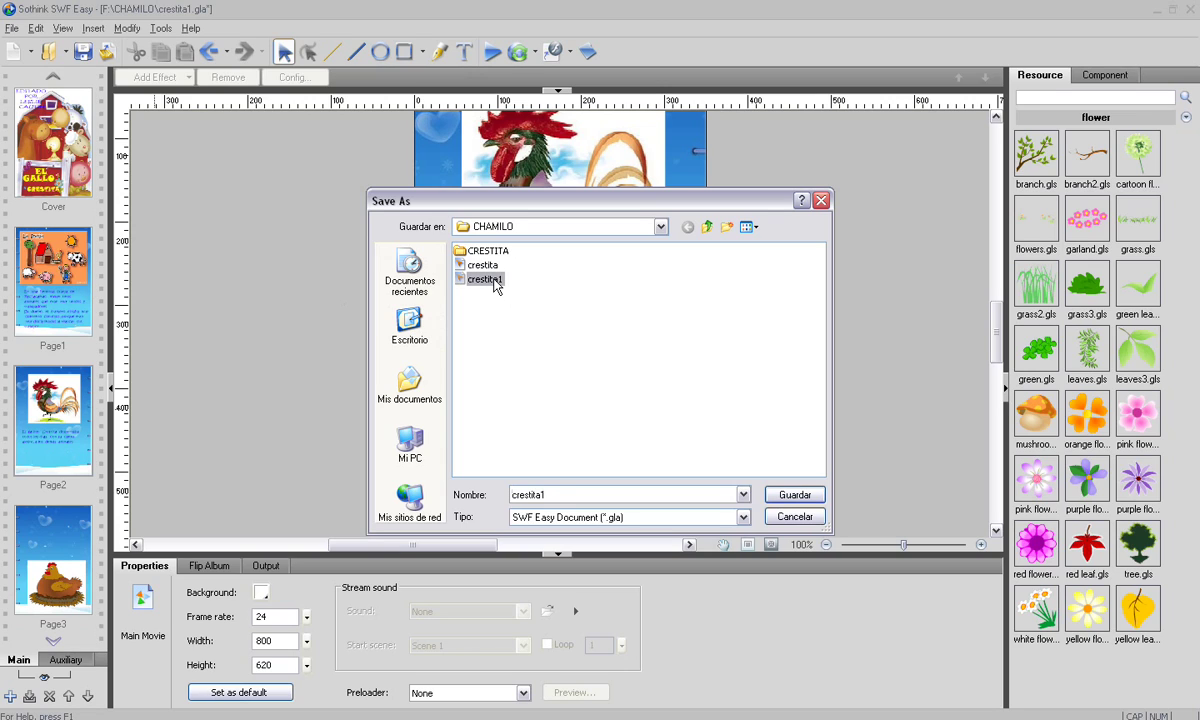
left_click(792, 494)
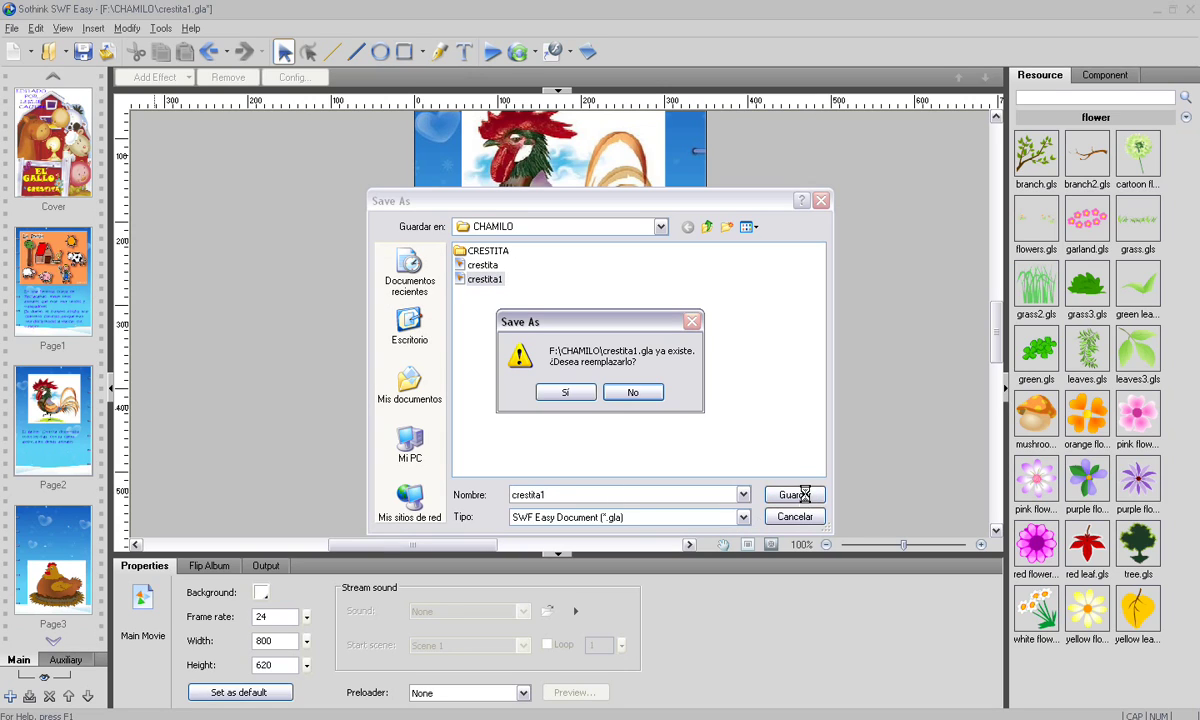
left_click(566, 393)
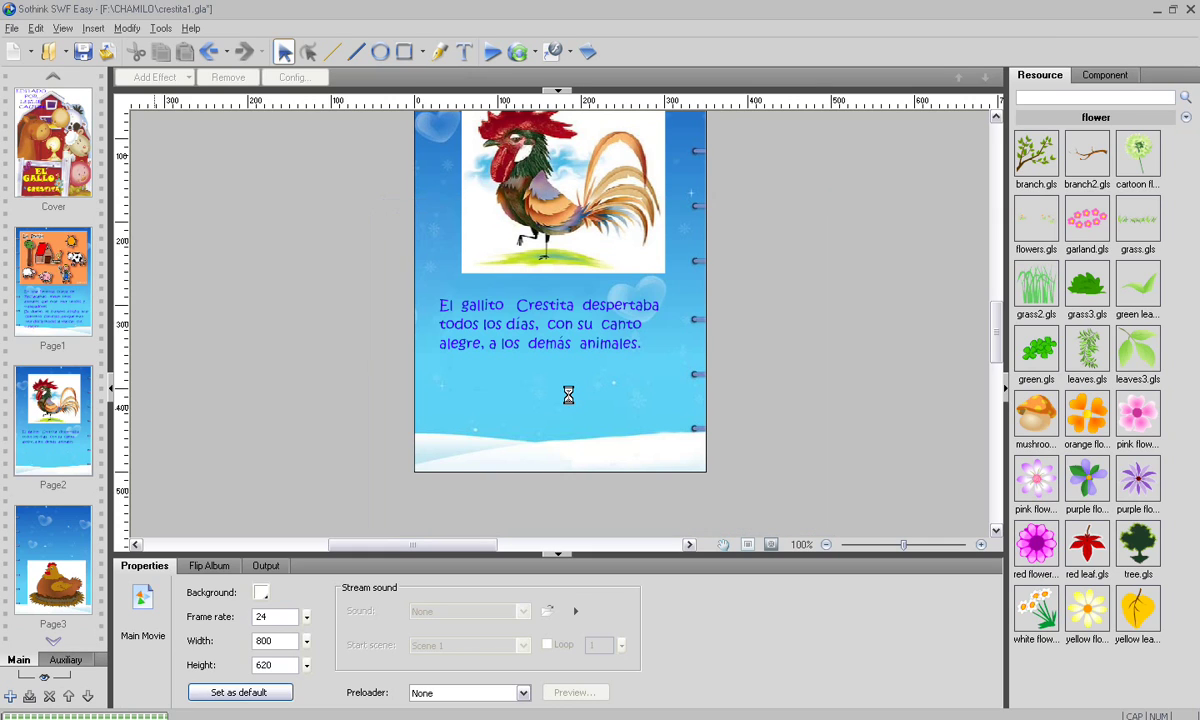